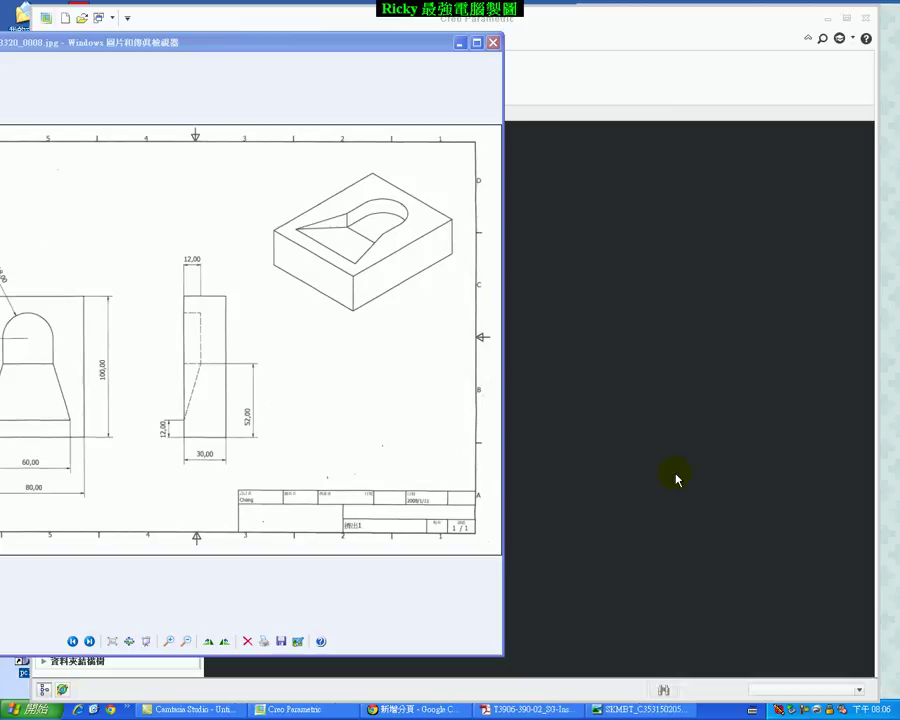
Step: Create a new Part/Solid file named 0214-2
left_click(625, 390)
left_click(44, 76)
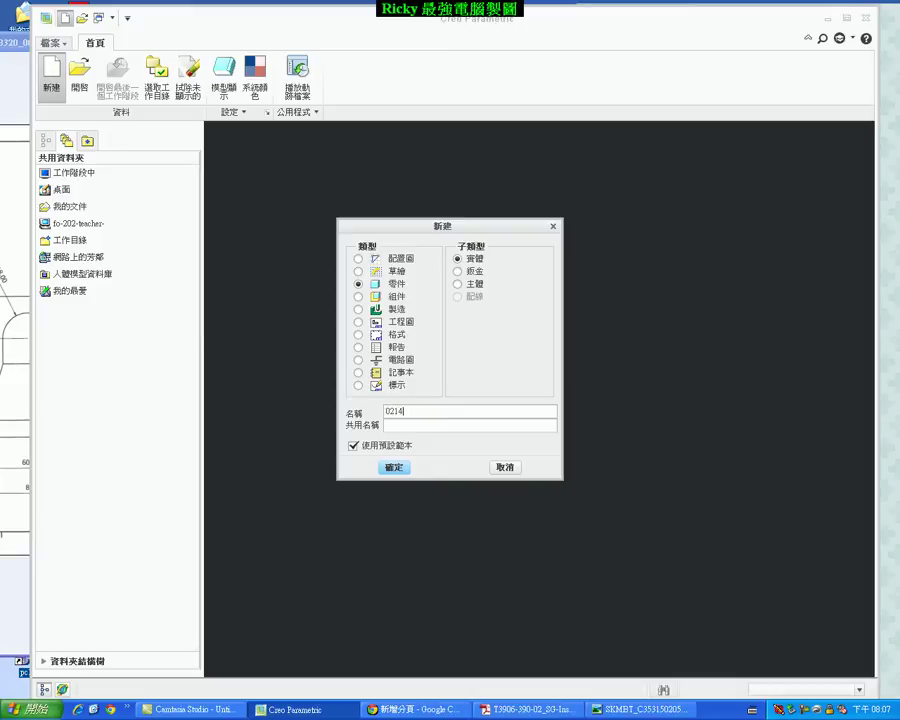
left_click(404, 469)
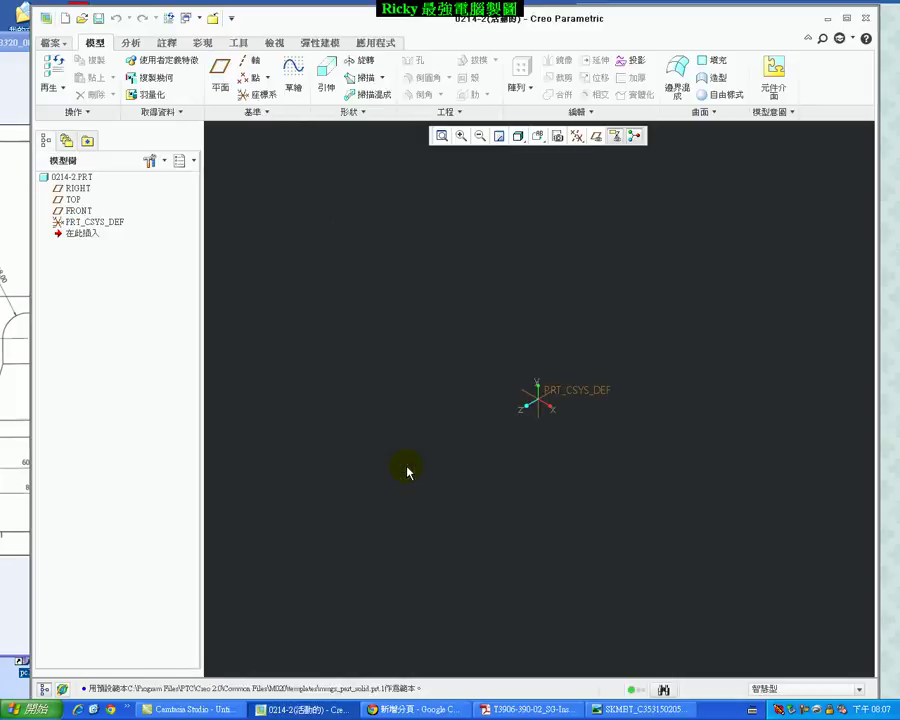
Step: Start an extrusion and draw a centre rectangle at the origin on the TOP plane
left_click(595, 135)
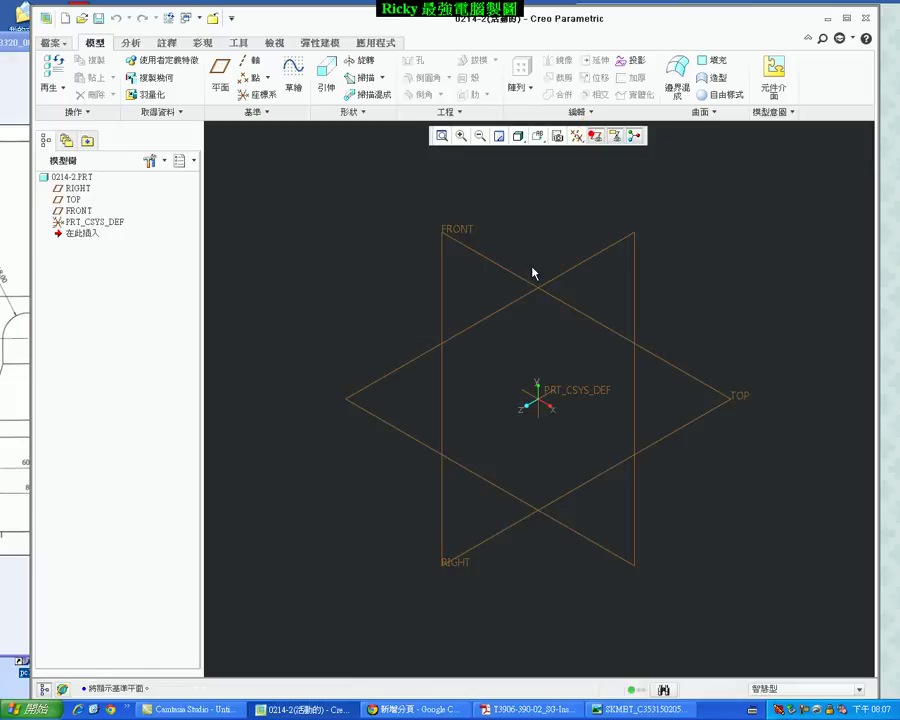
left_click(326, 75)
left_click(724, 400)
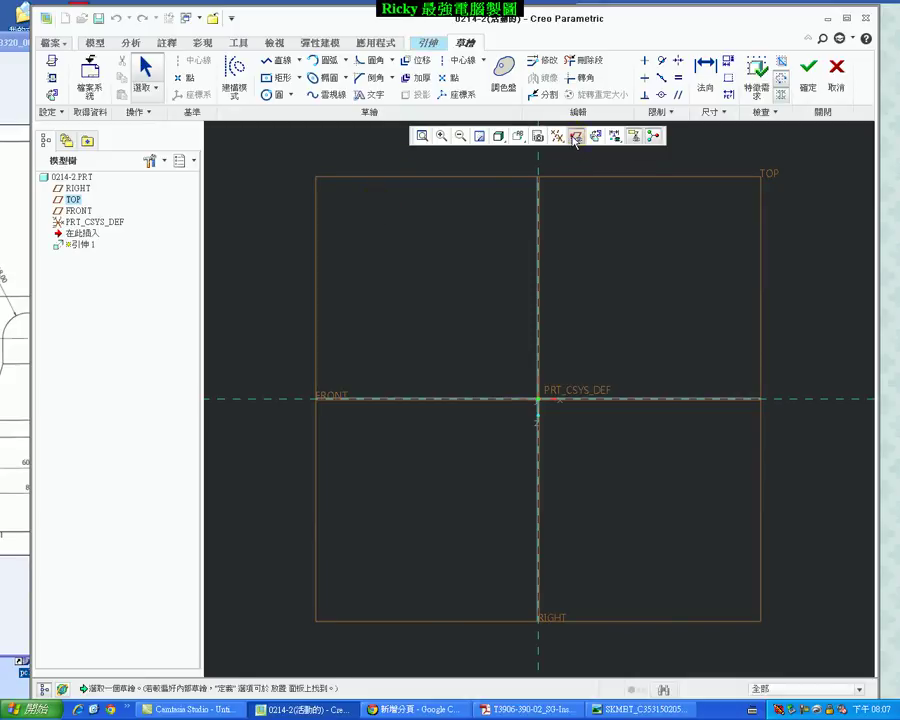
left_click(574, 137)
left_click(283, 77)
left_click(538, 400)
left_click(619, 503)
middle_click(531, 517)
Step: Dimension the rectangle 80 wide and 100 high
double_click(518, 494)
type("80")
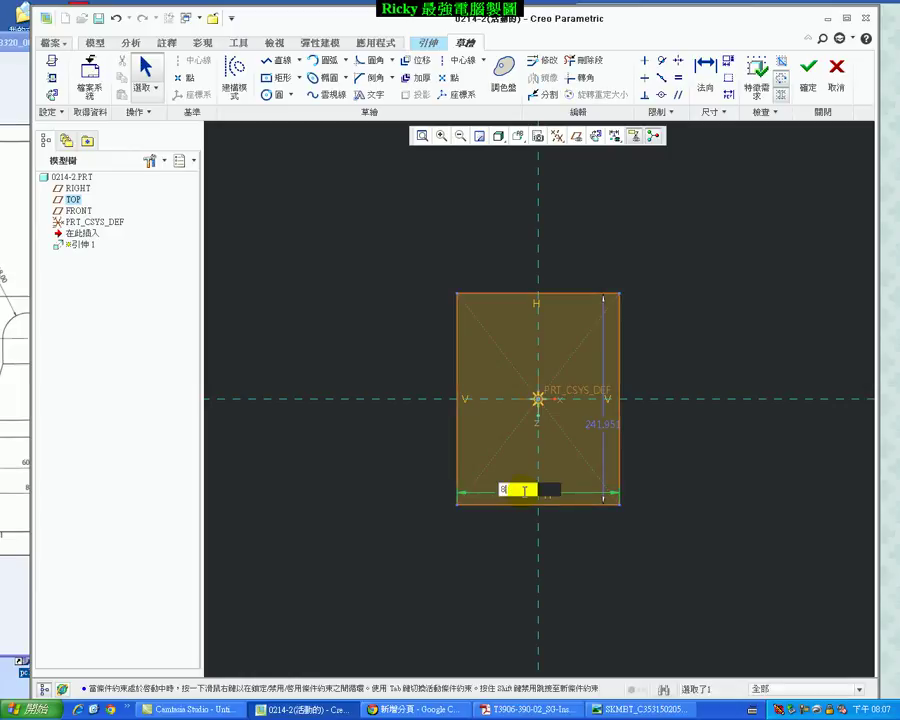
key("Return")
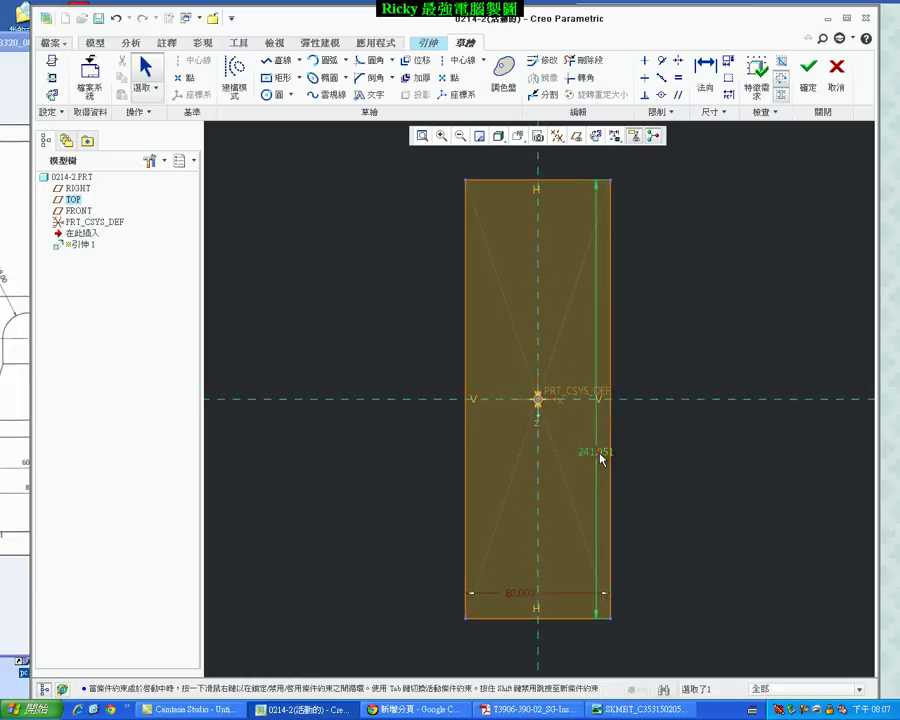
double_click(597, 452)
type("100")
key("Return")
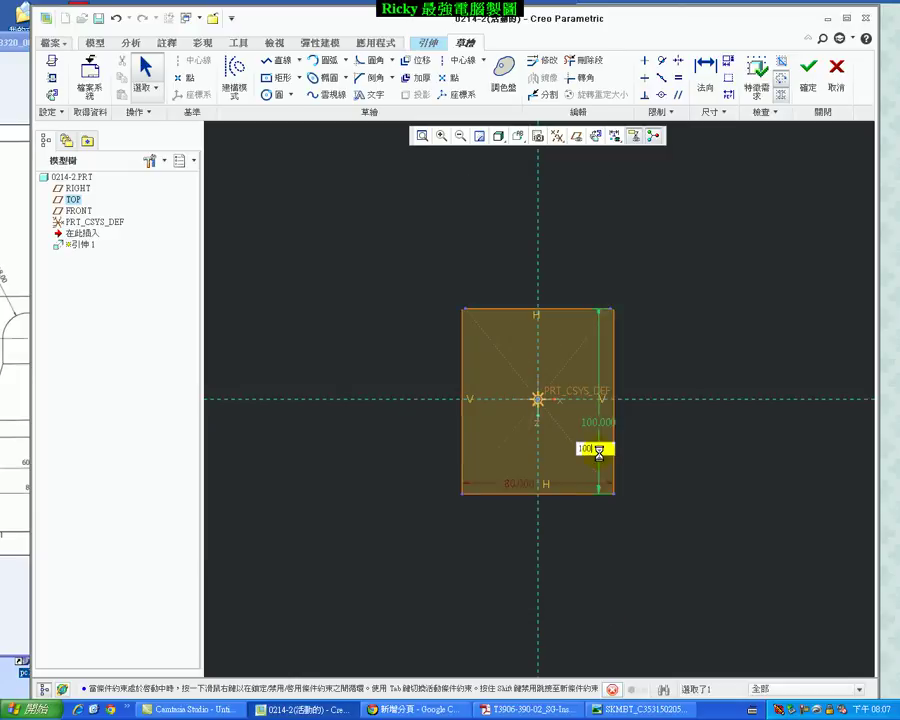
Step: Extrude the rectangle sketch 30 deep to complete the block
left_click(809, 67)
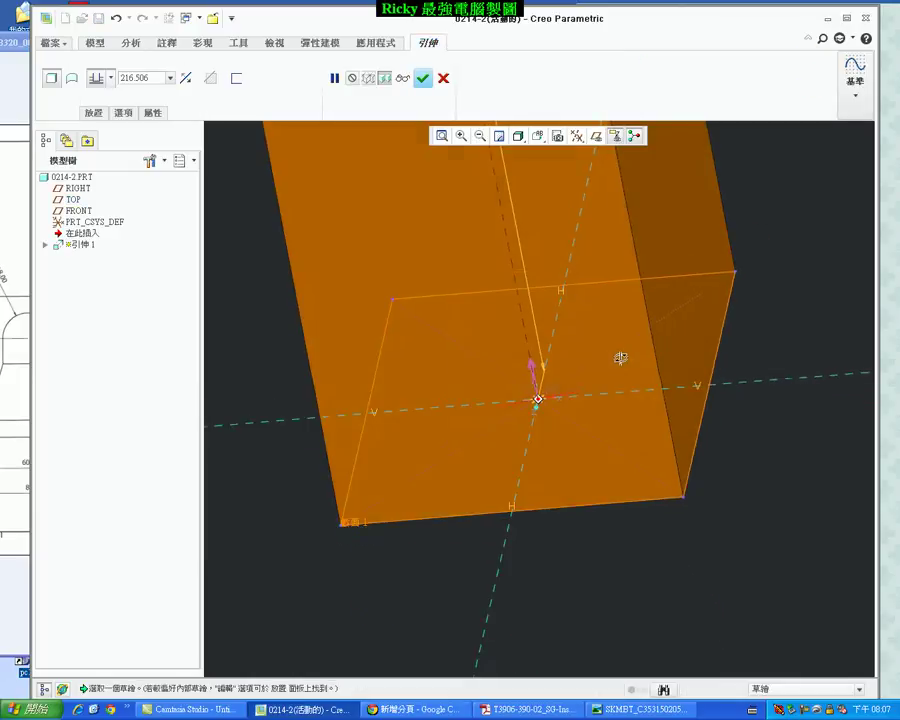
double_click(133, 77)
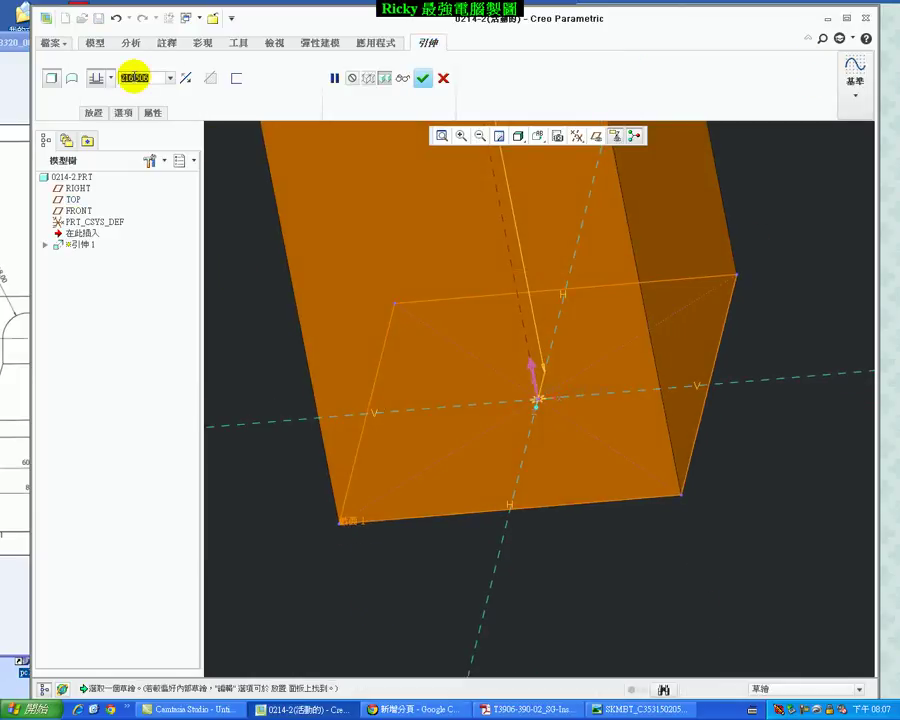
type("30")
key("Return")
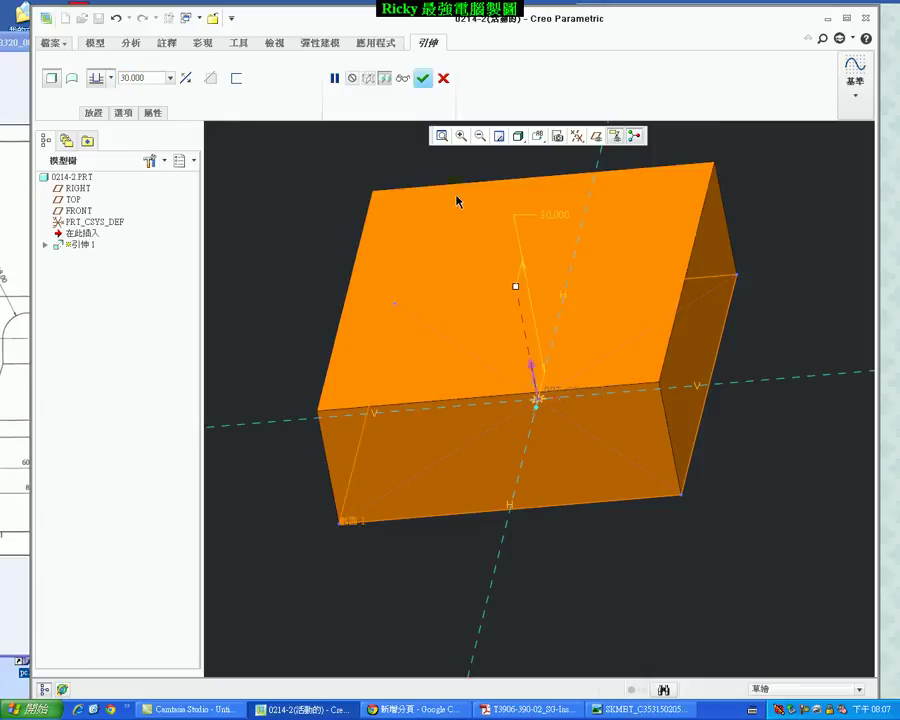
left_click(425, 80)
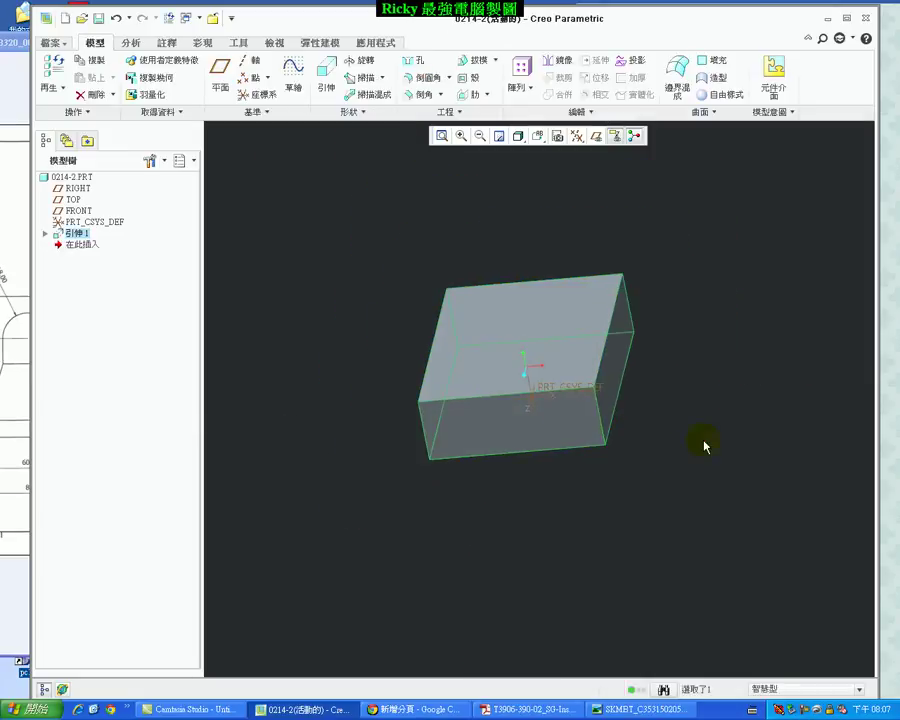
middle_click_drag(703, 440, 650, 430)
left_click(16, 372)
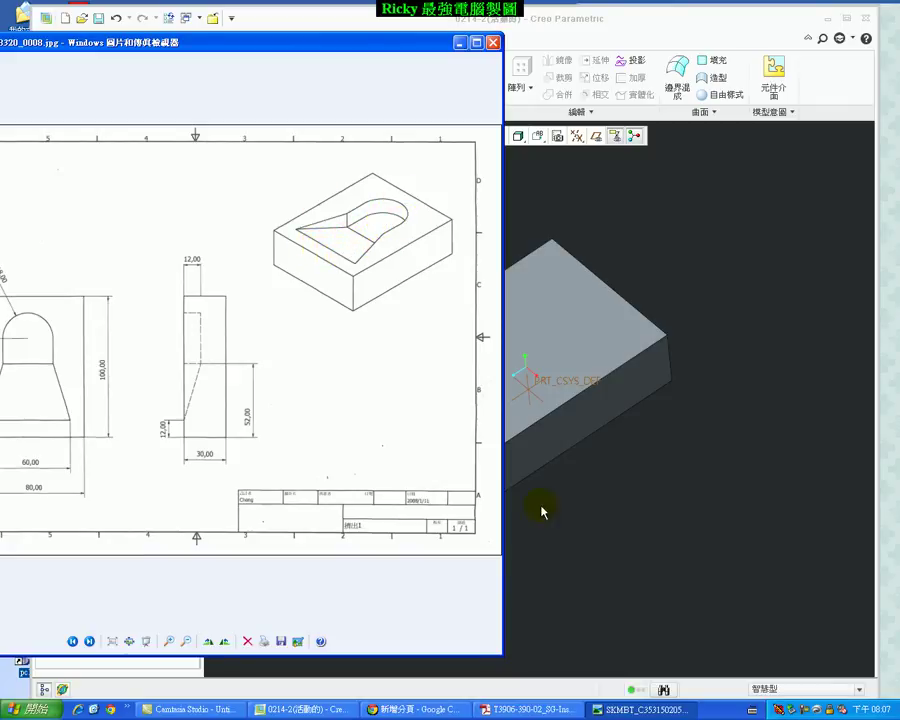
left_click(634, 503)
Step: Open a new sketch placed on the top face of the block
scroll(731, 300, "down", 2)
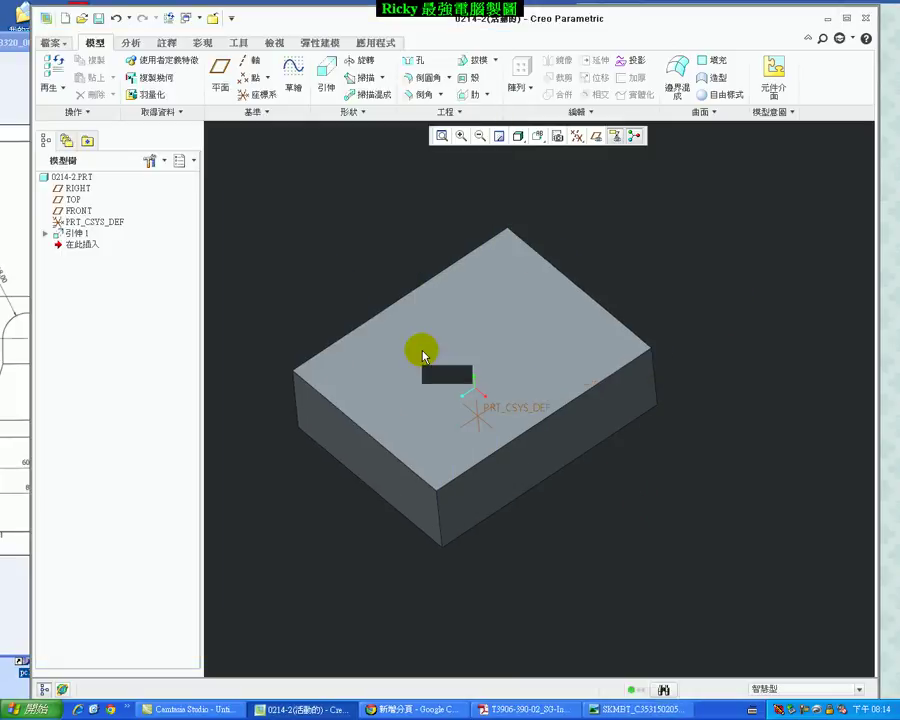
left_click(292, 80)
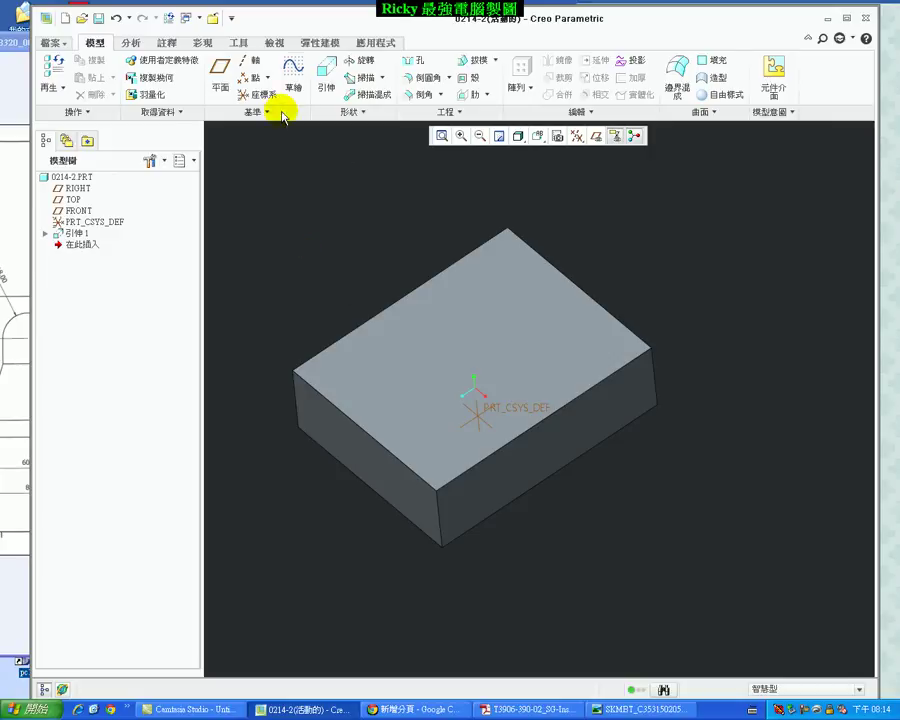
mouse_move(305, 291)
middle_mouse_down()
mouse_move(343, 259)
mouse_move(443, 307)
middle_mouse_up()
left_click(443, 307)
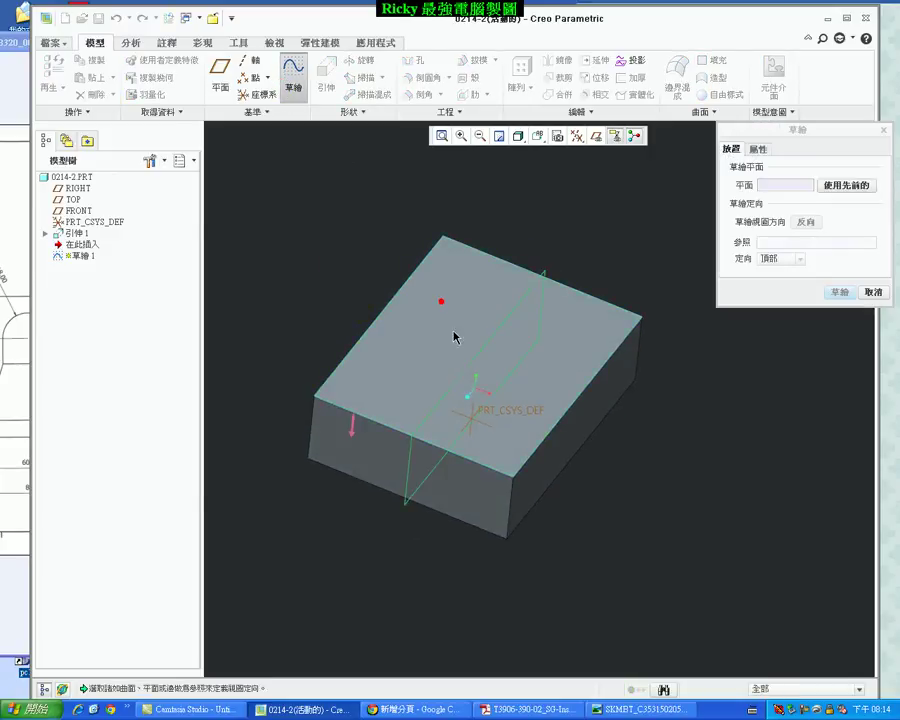
left_click(840, 292)
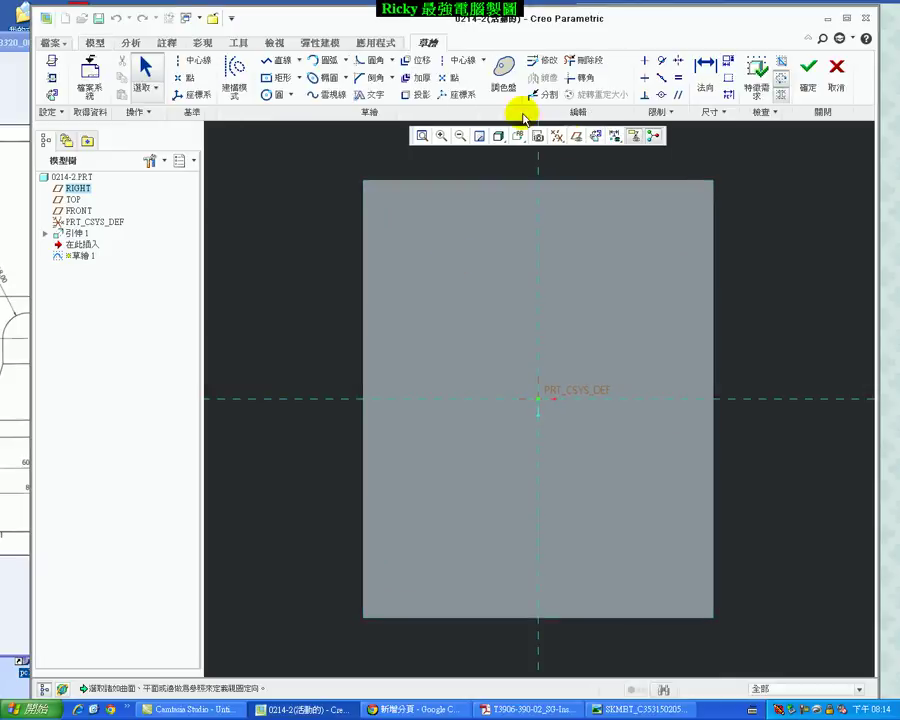
Step: Switch to No Hidden display and draw a vertical centerline through the origin
left_click(499, 137)
left_click(517, 204)
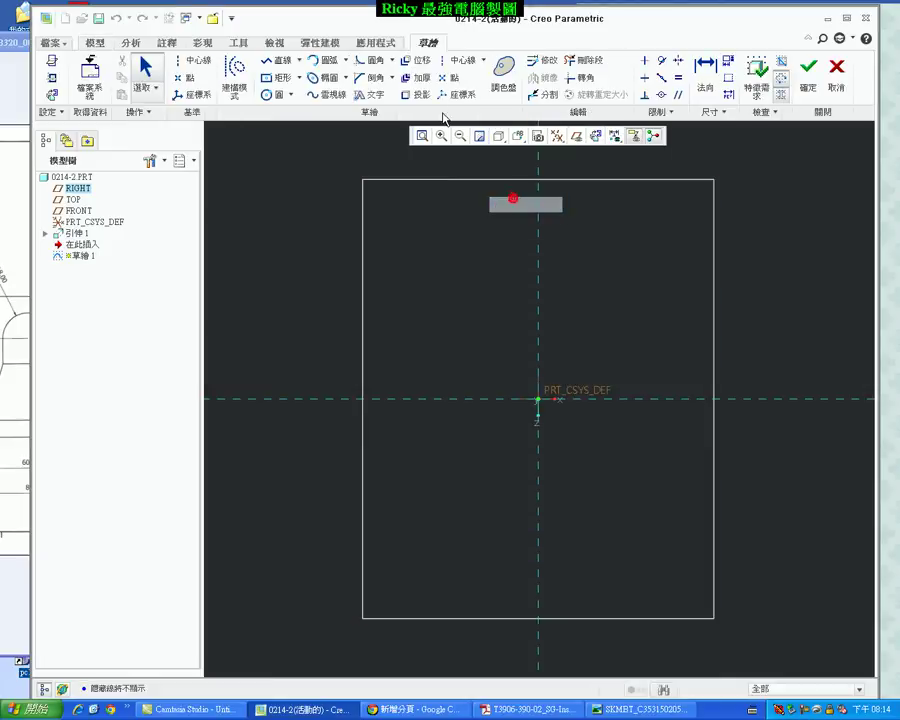
left_click(462, 59)
left_click(541, 265)
left_click(538, 418)
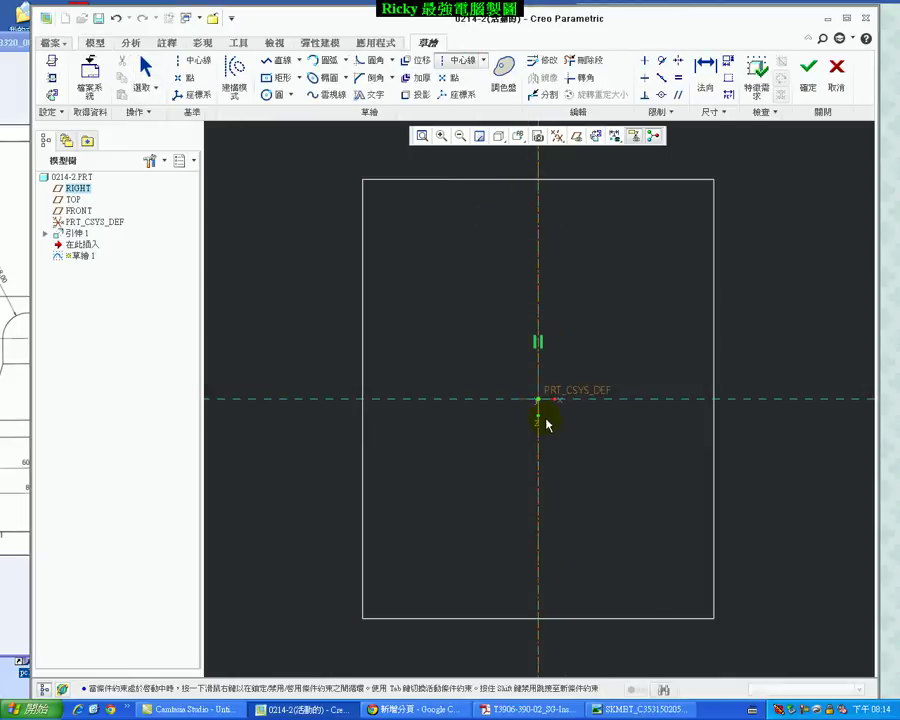
Step: Draw the left flask side: a slanted line rising to a short vertical neck
left_click(282, 66)
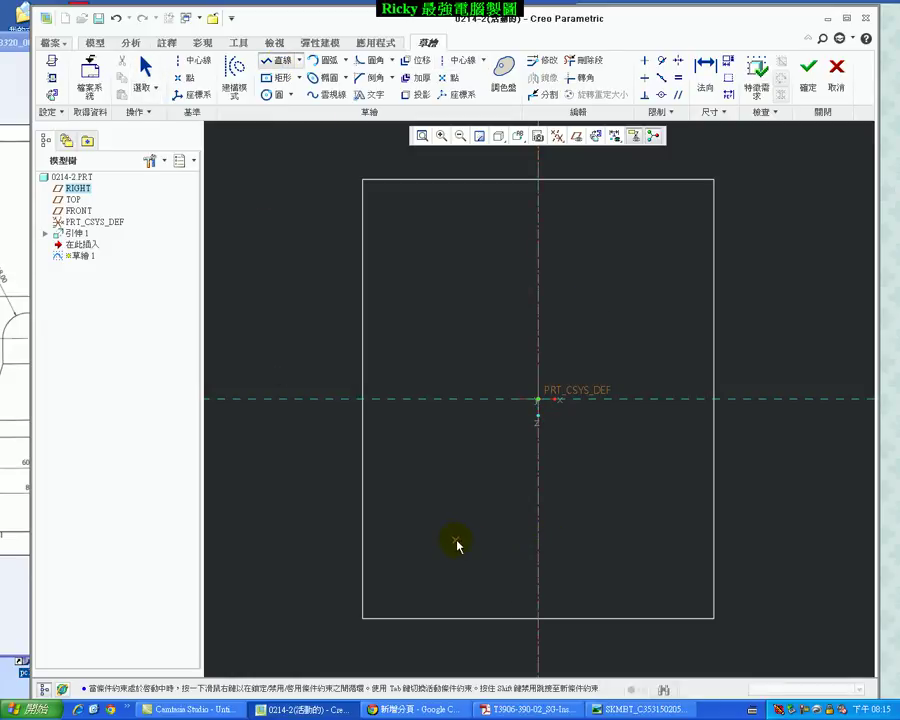
left_click(414, 535)
left_click(475, 379)
left_click(474, 302)
middle_click(474, 303)
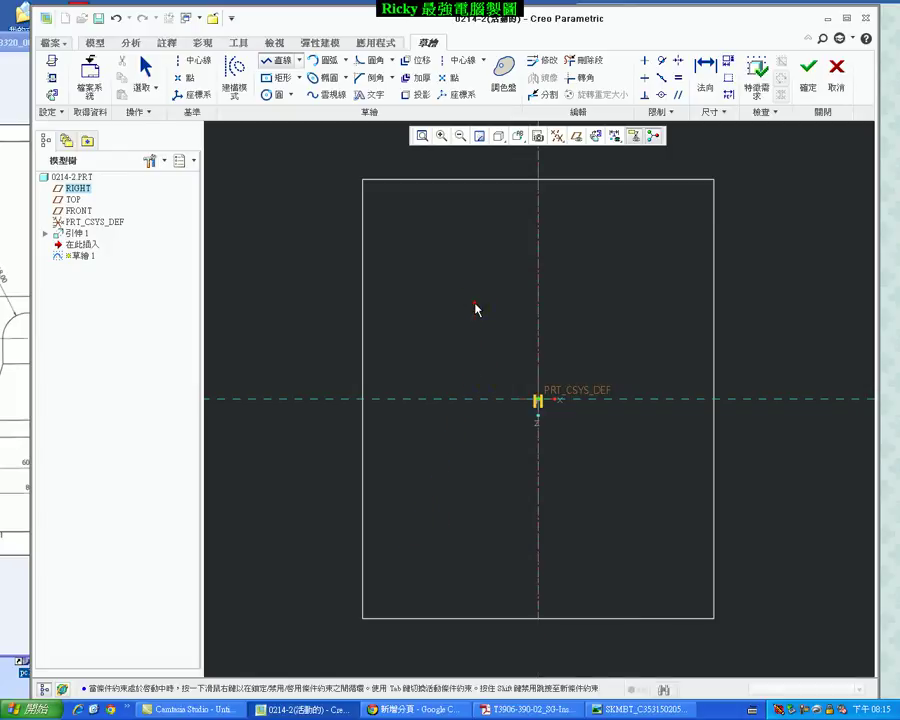
middle_click(512, 296)
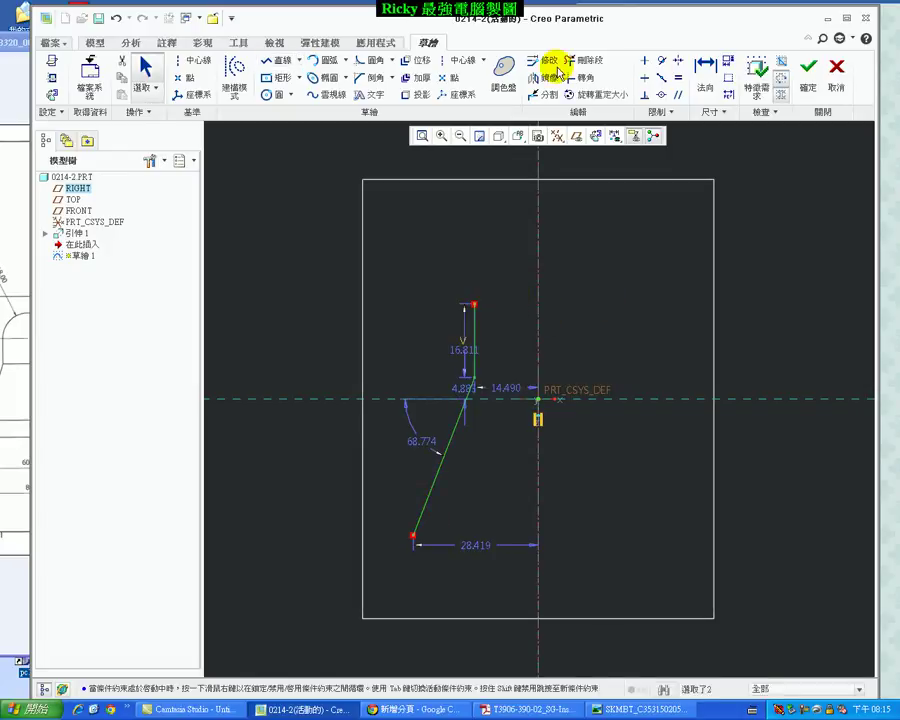
Step: Mirror the left side lines about the centerline and add the bottom edge line
left_click(541, 260)
left_click(277, 60)
left_click(411, 536)
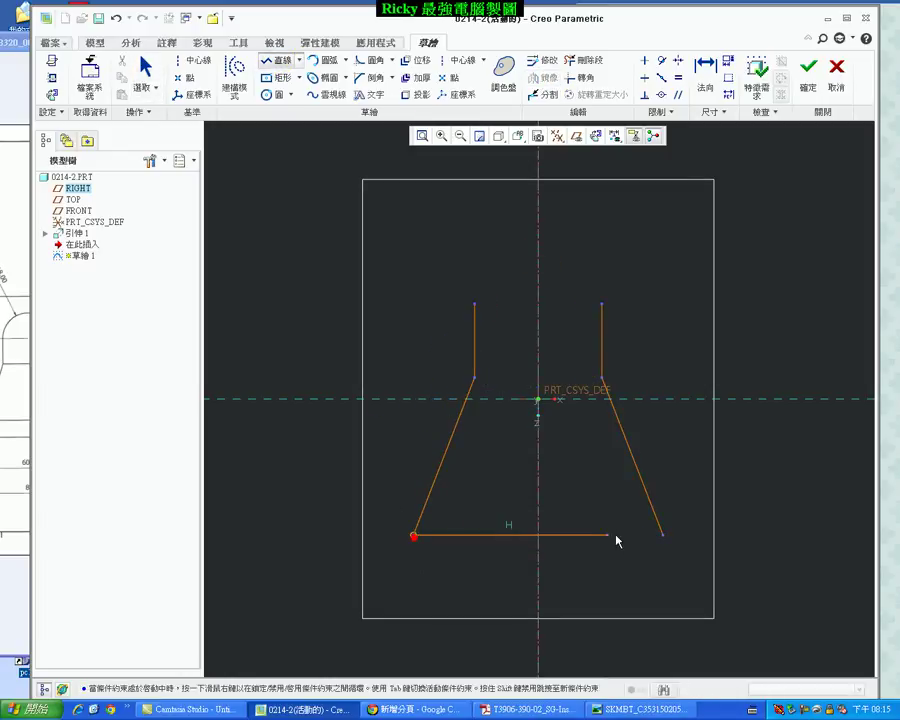
left_click(661, 536)
middle_click(686, 410)
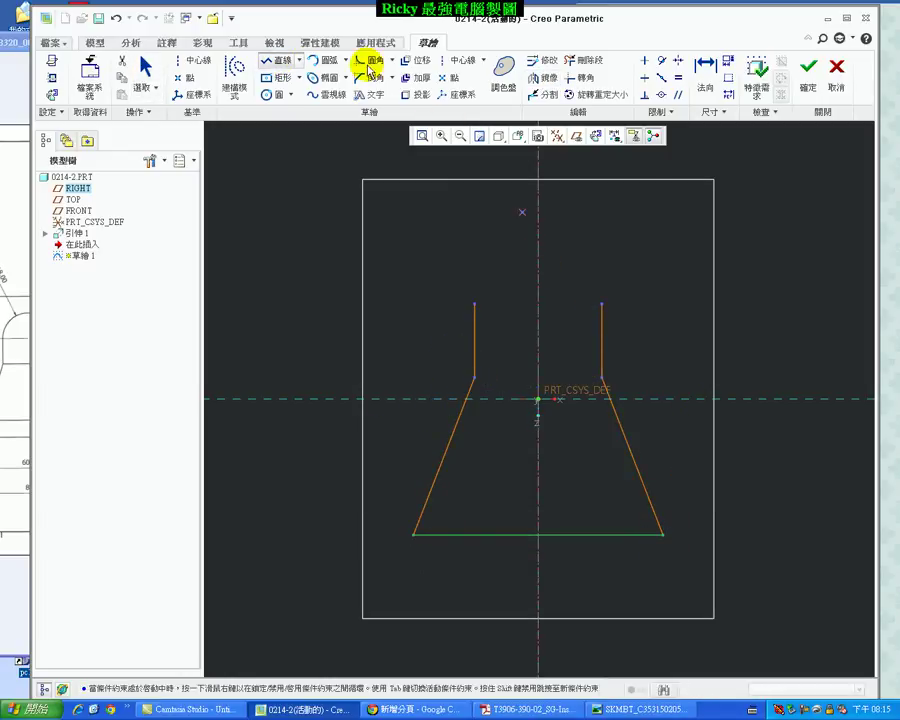
left_click(322, 61)
Step: Draw the top arc between the two neck ends with radius 18
left_click(602, 302)
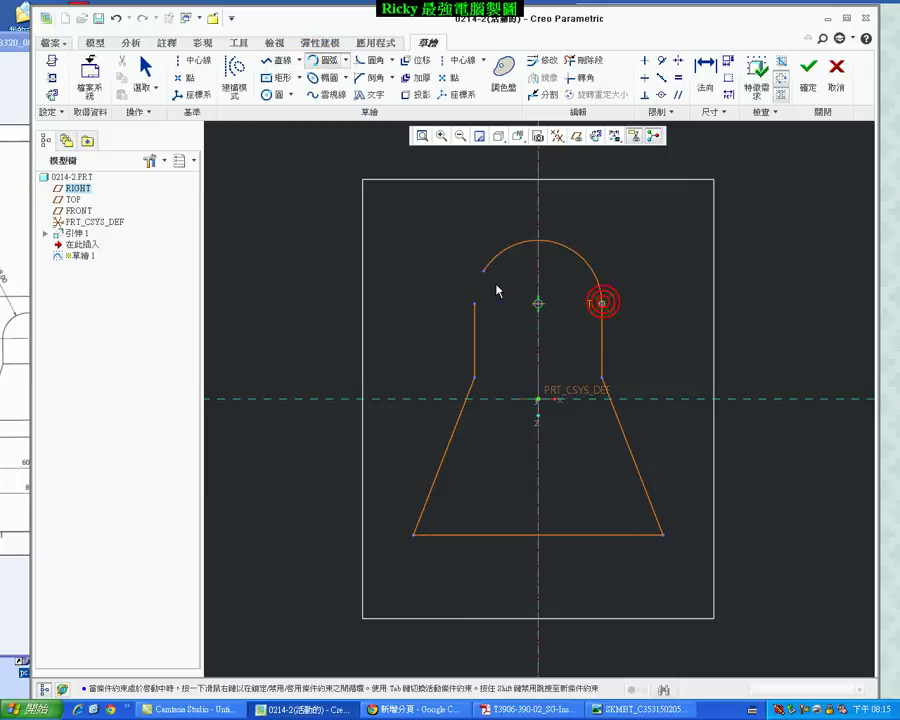
left_click(487, 308)
middle_click(703, 285)
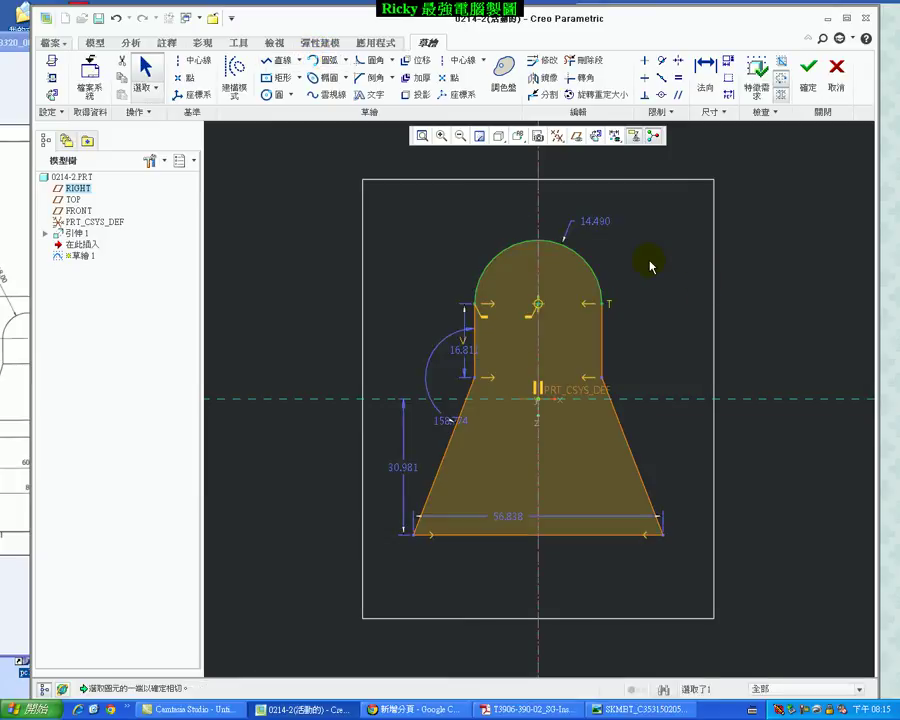
double_click(588, 223)
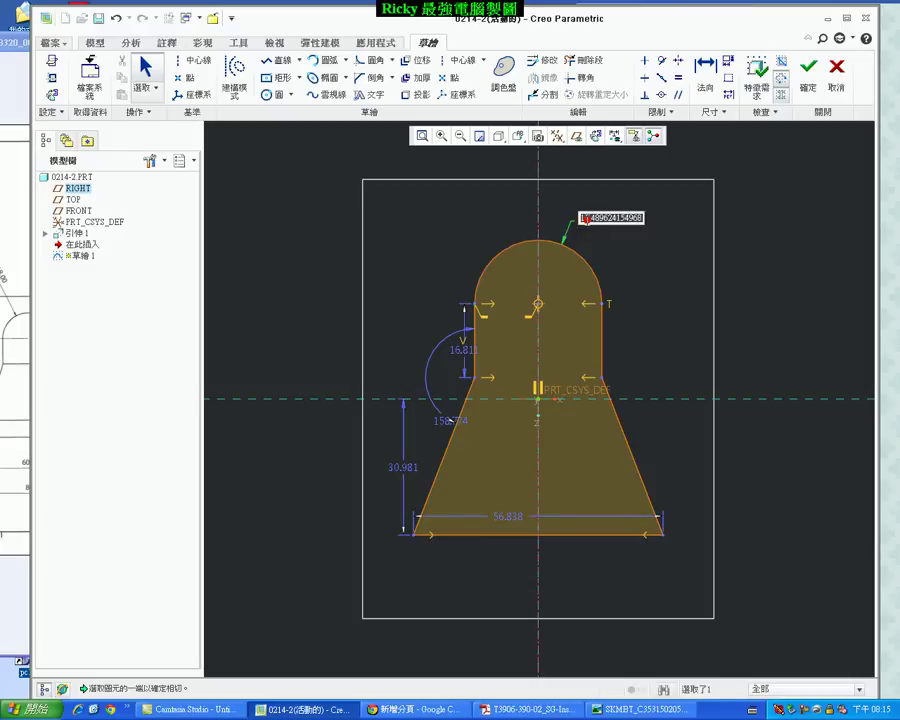
type("18")
key("Return")
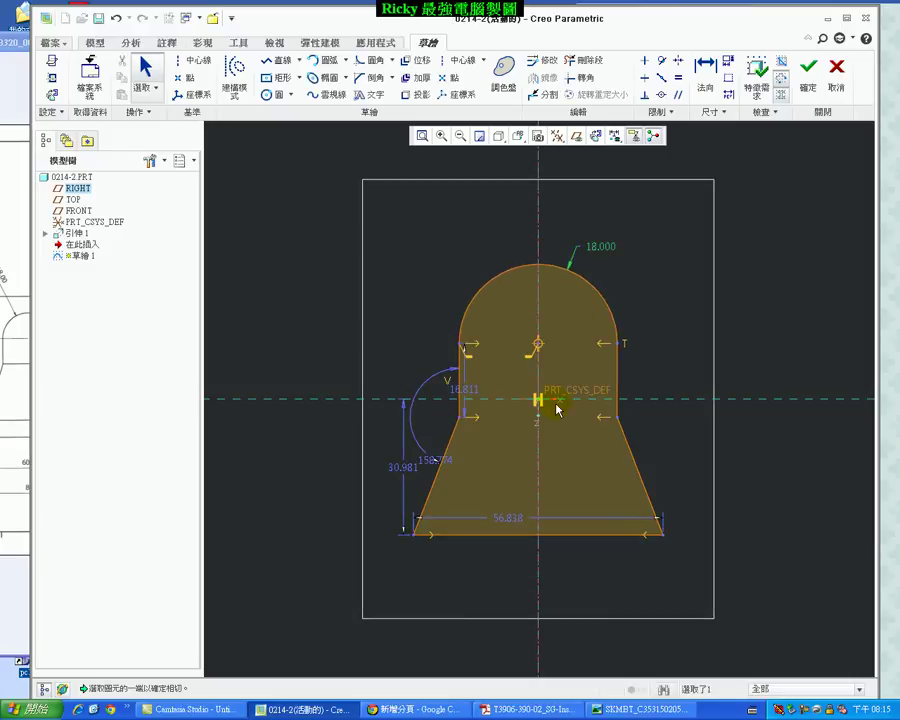
Step: Dimension the profile 70 above the block's bottom edge and set the base width to 60
left_click(704, 70)
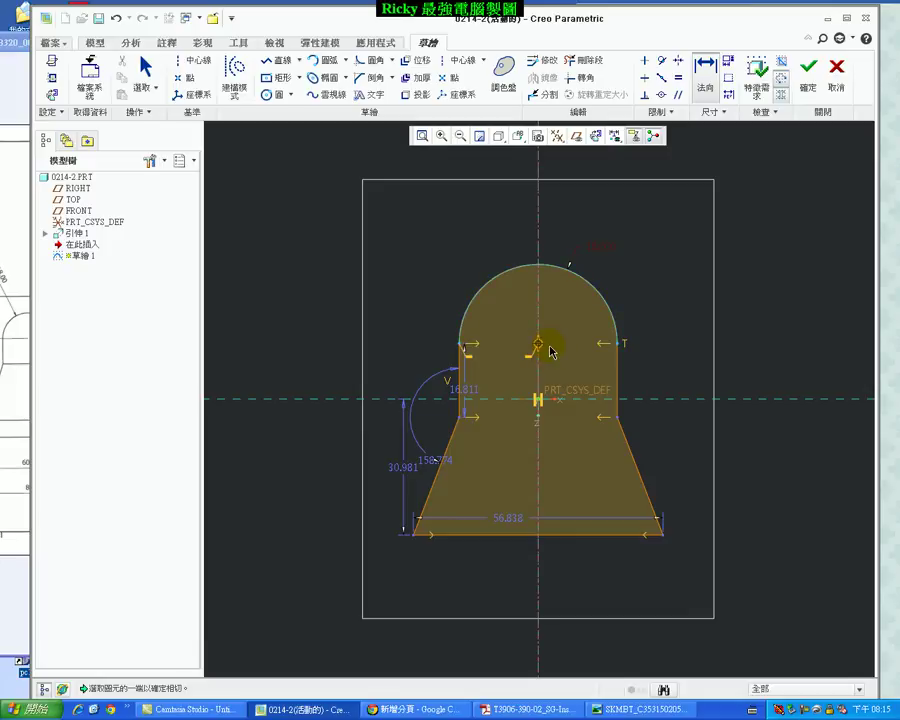
left_click(466, 618)
middle_click(307, 518)
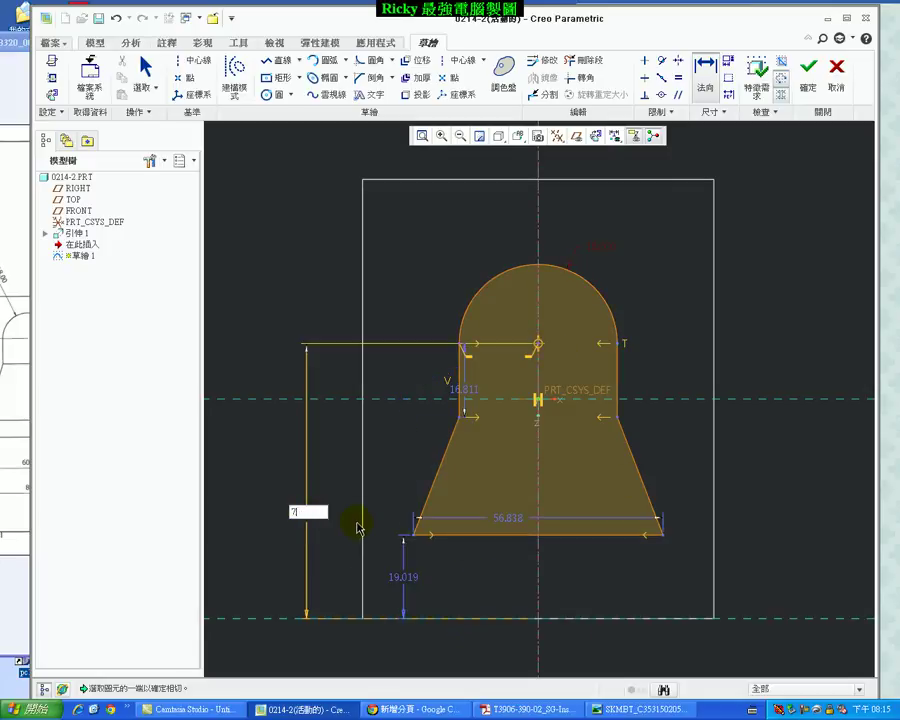
type("0")
key("Return")
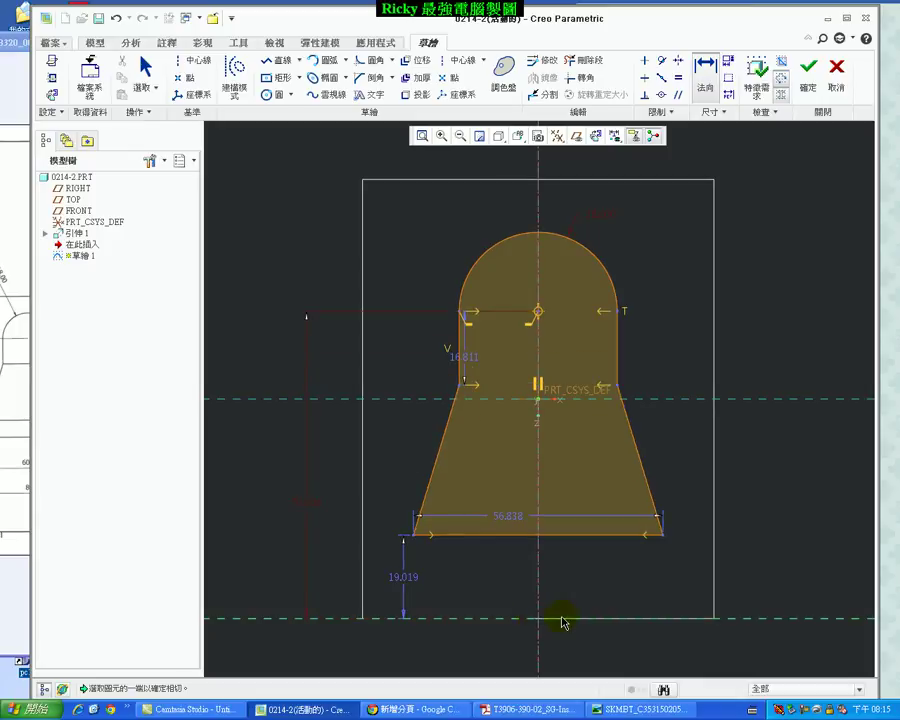
double_click(507, 516)
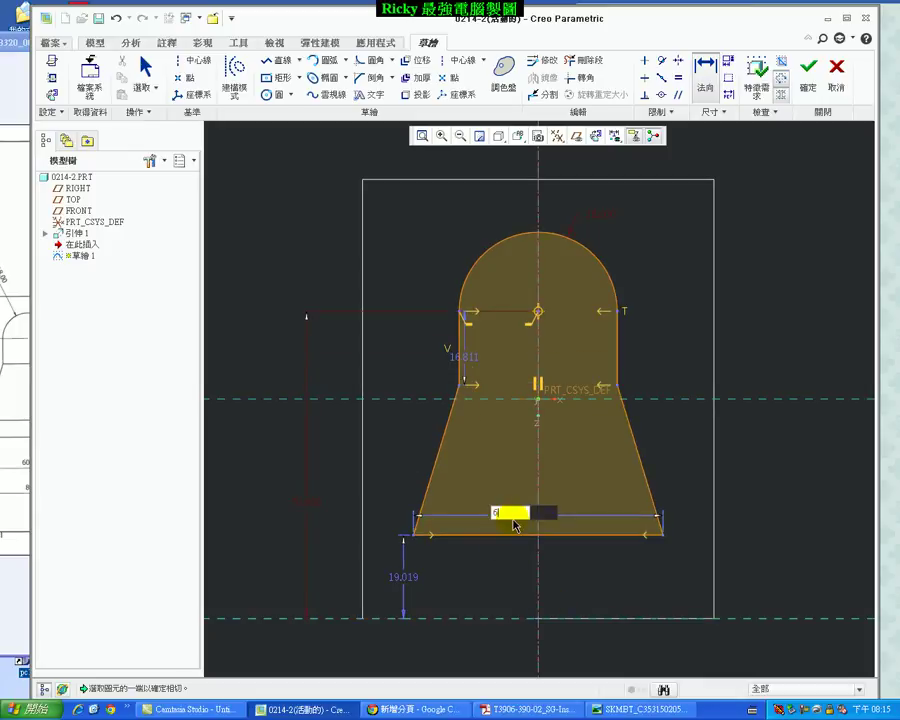
type("60")
key("Return")
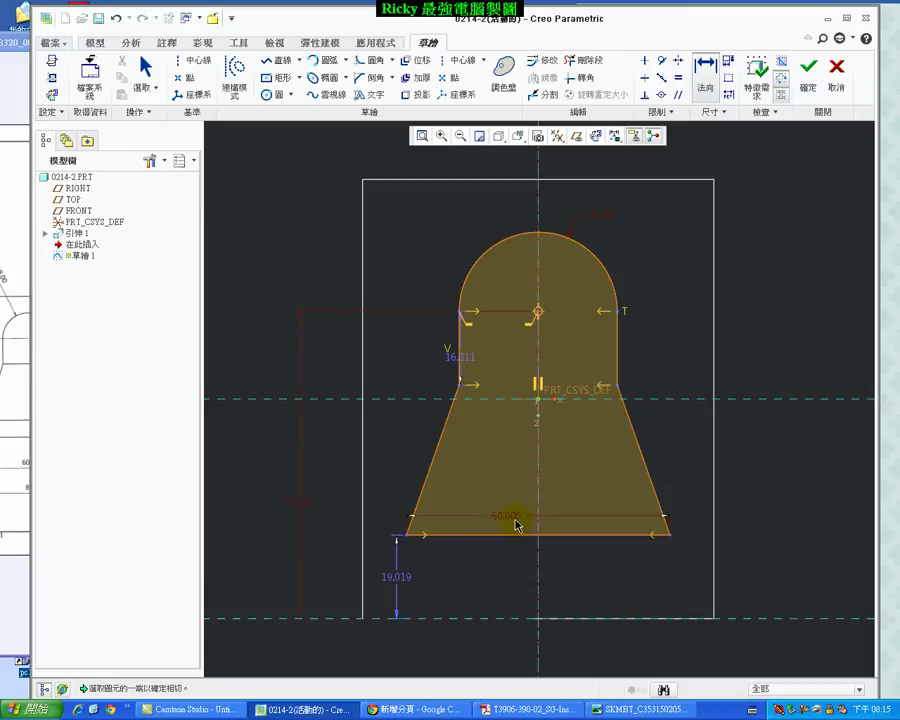
Step: Set the bottom offset to 12 and the shoulder height to 52, then finish the sketch
left_click(10, 425)
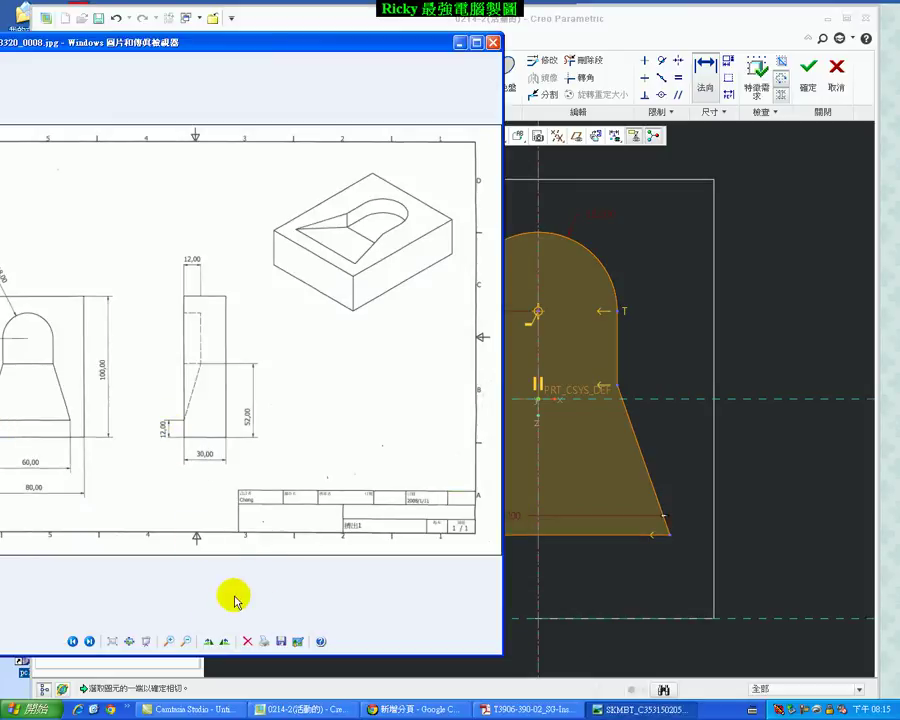
left_click(735, 465)
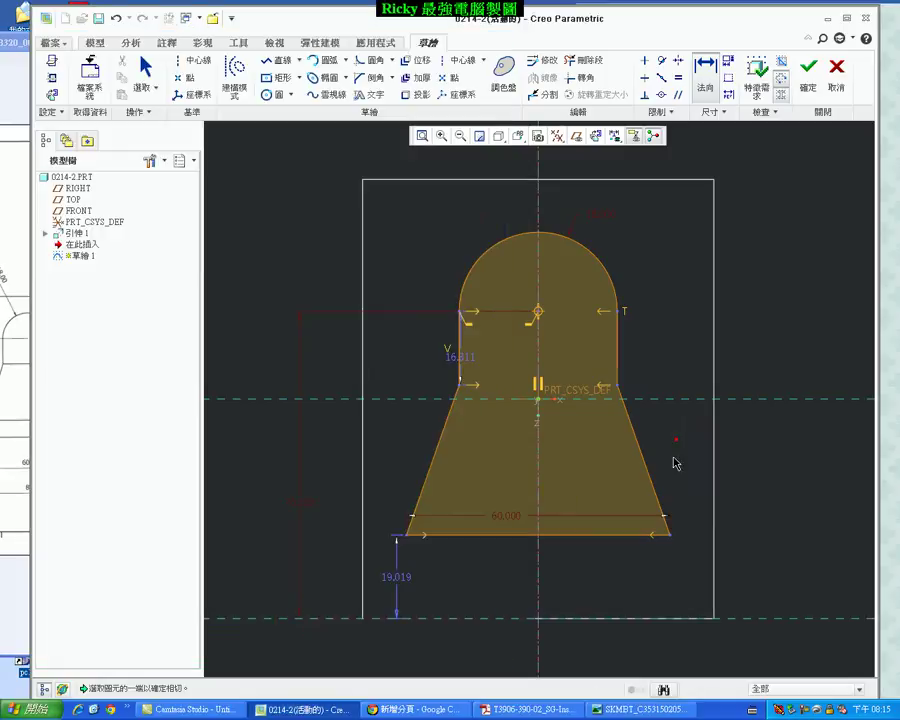
double_click(398, 580)
type("12")
key("Return")
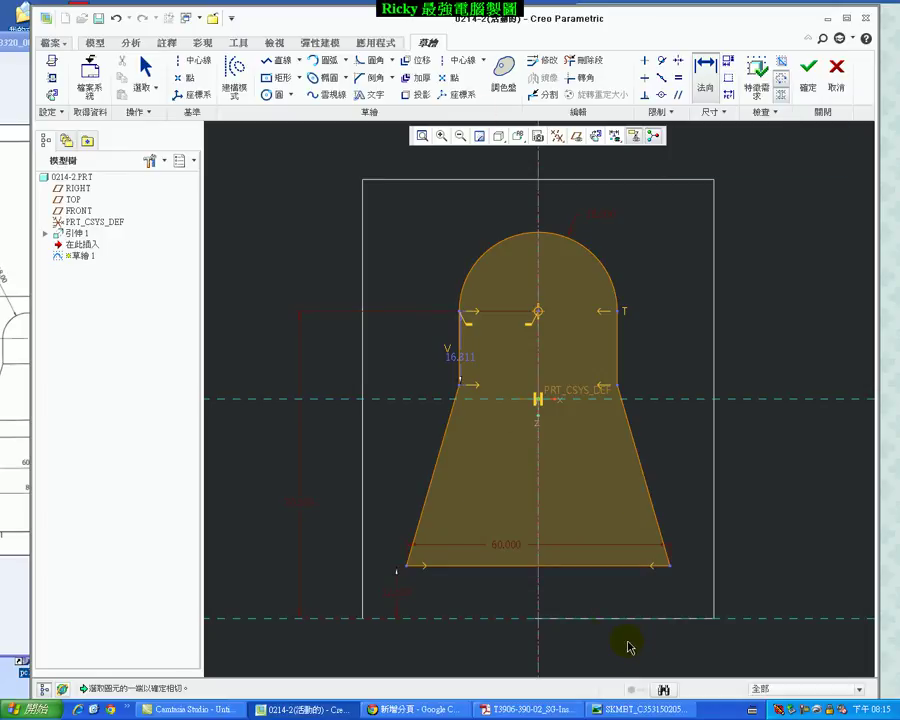
left_click(632, 422)
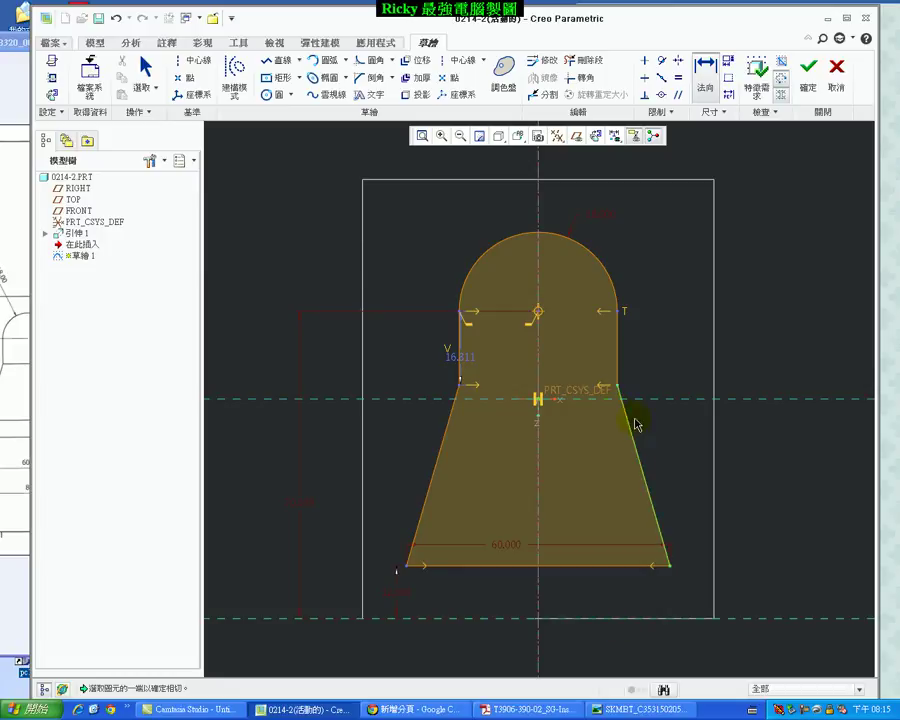
middle_click(754, 468)
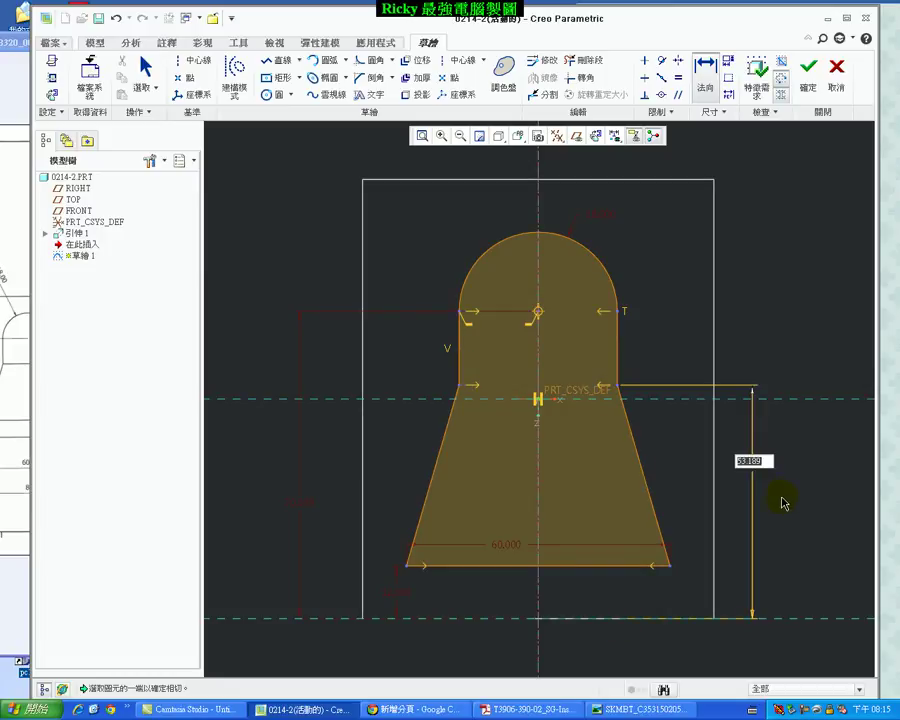
key("Return")
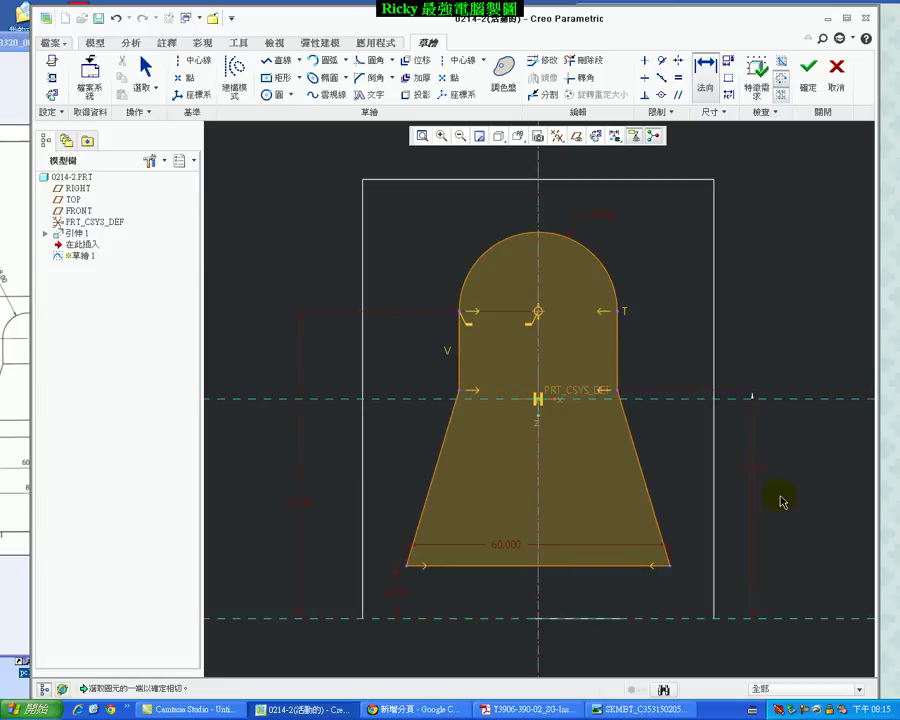
left_click(806, 70)
mouse_move(503, 378)
middle_mouse_down()
mouse_move(635, 378)
mouse_move(538, 394)
mouse_move(589, 418)
mouse_move(560, 172)
middle_mouse_up()
left_click(518, 136)
left_click(518, 155)
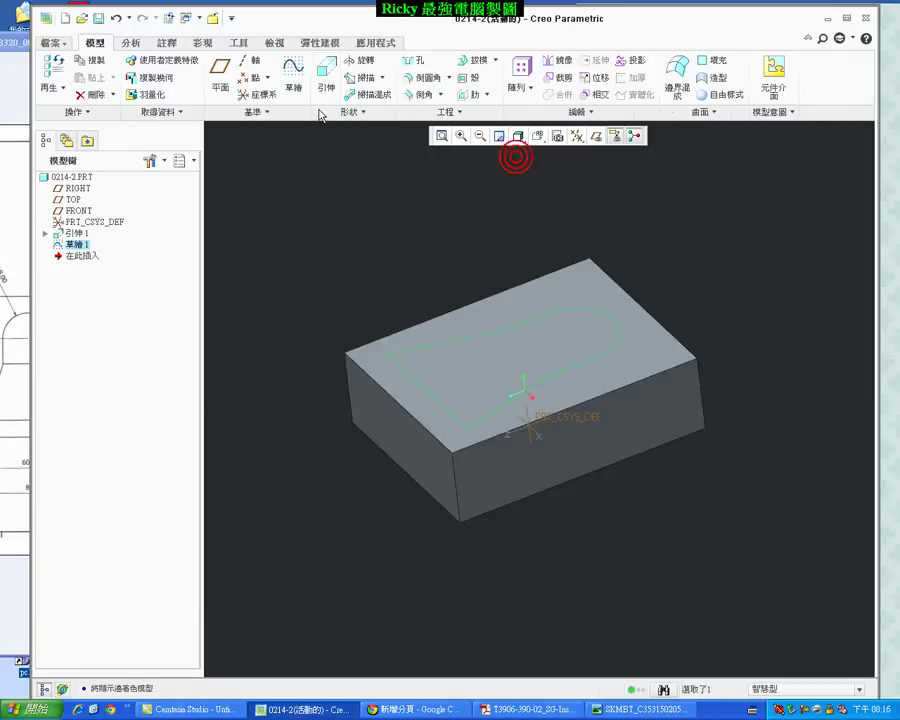
left_click(318, 80)
left_click(210, 77)
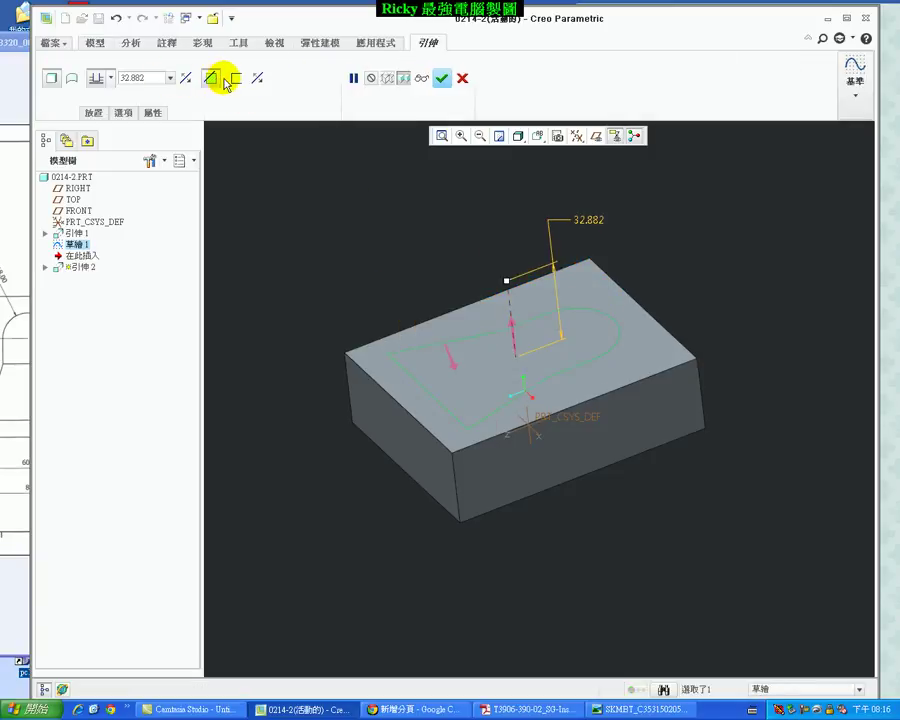
left_click(186, 80)
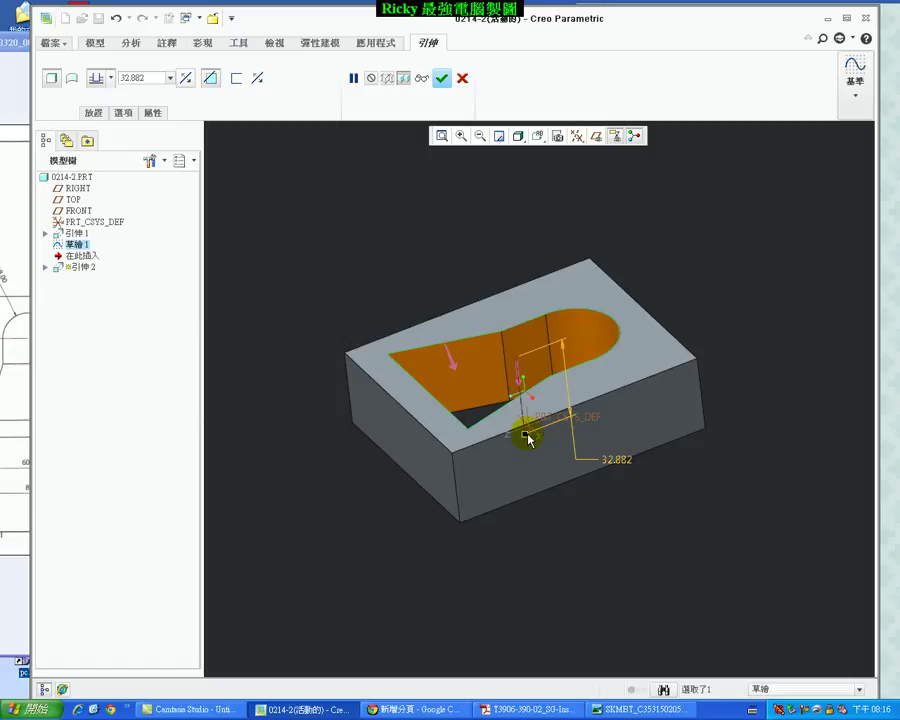
left_click_drag(528, 438, 610, 438)
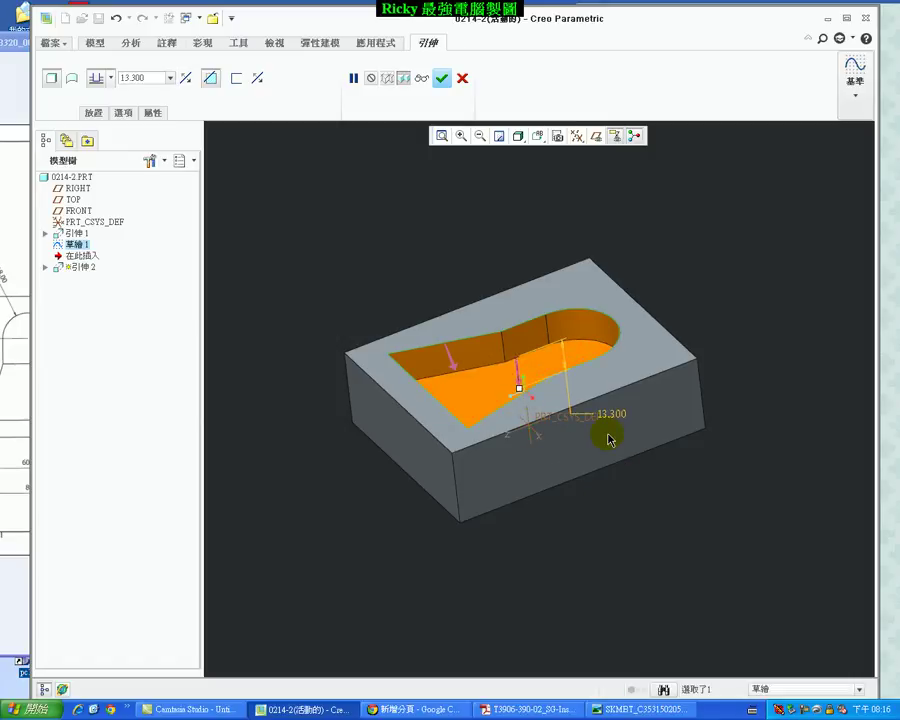
left_click(462, 78)
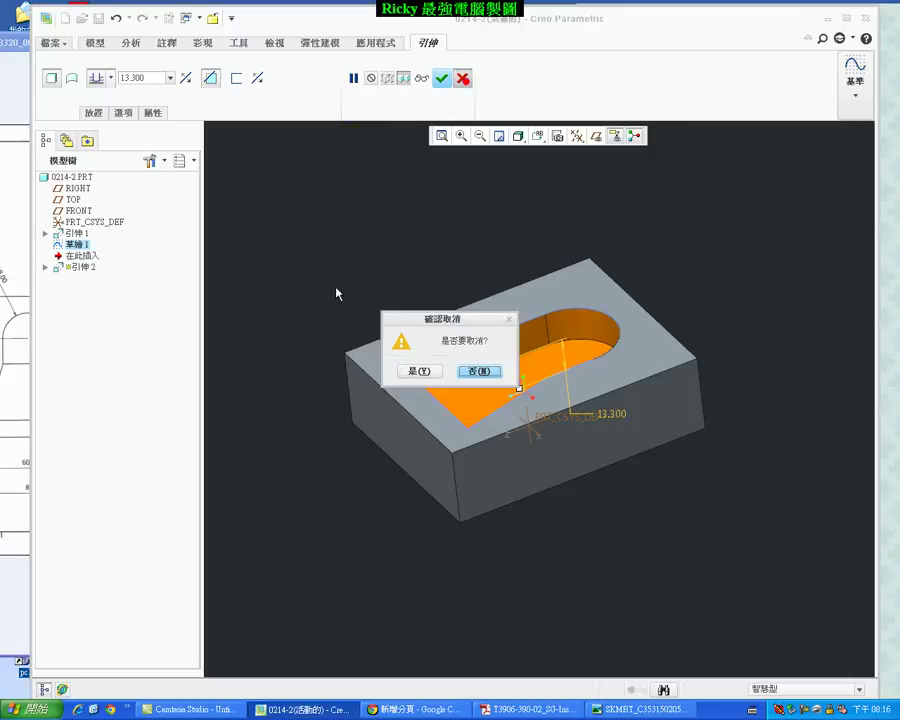
left_click(420, 371)
left_click(291, 66)
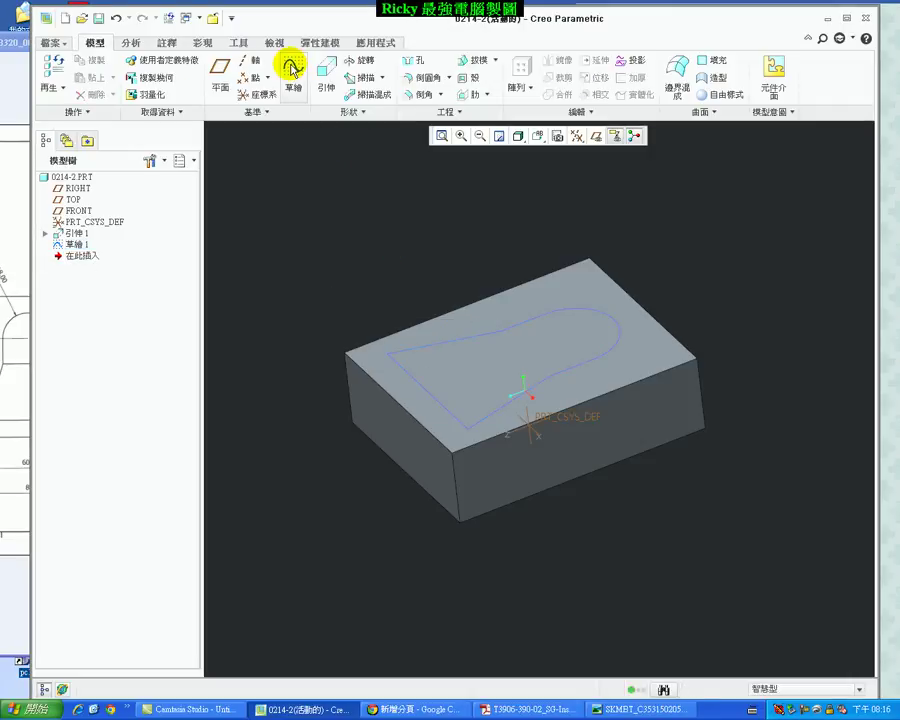
Step: Start a sketch on the block's front face with the flask outline edge as a reference
left_click(512, 478)
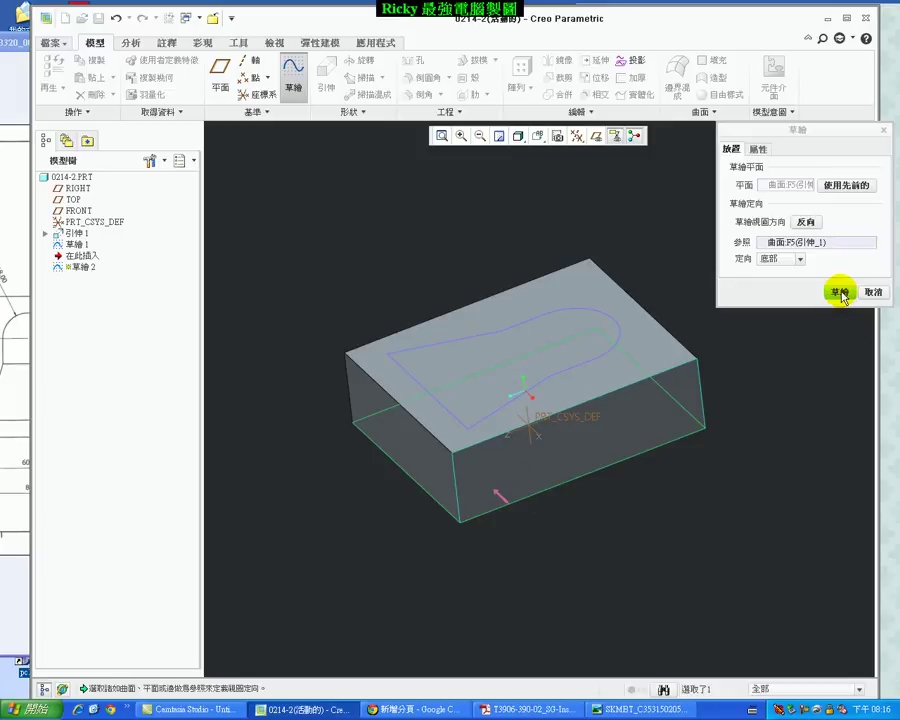
left_click(840, 292)
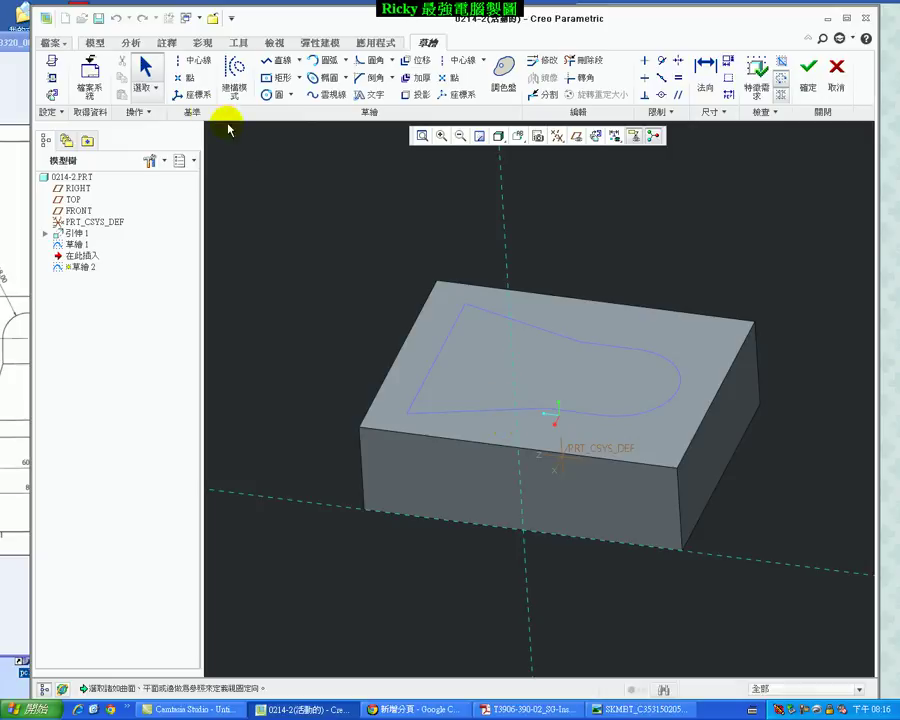
left_click(52, 77)
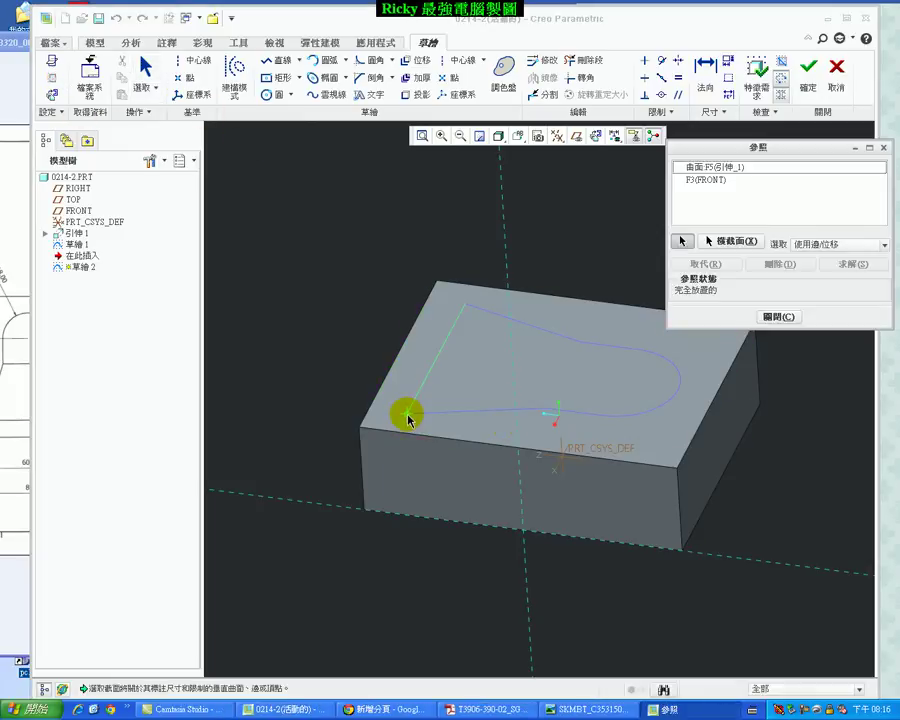
left_click(408, 418)
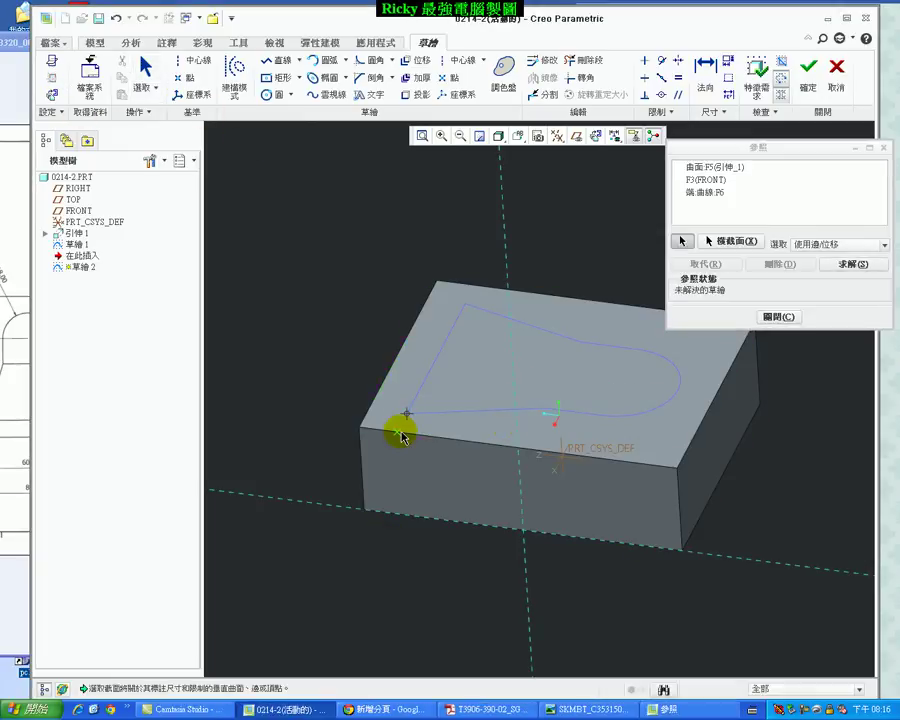
left_click(779, 317)
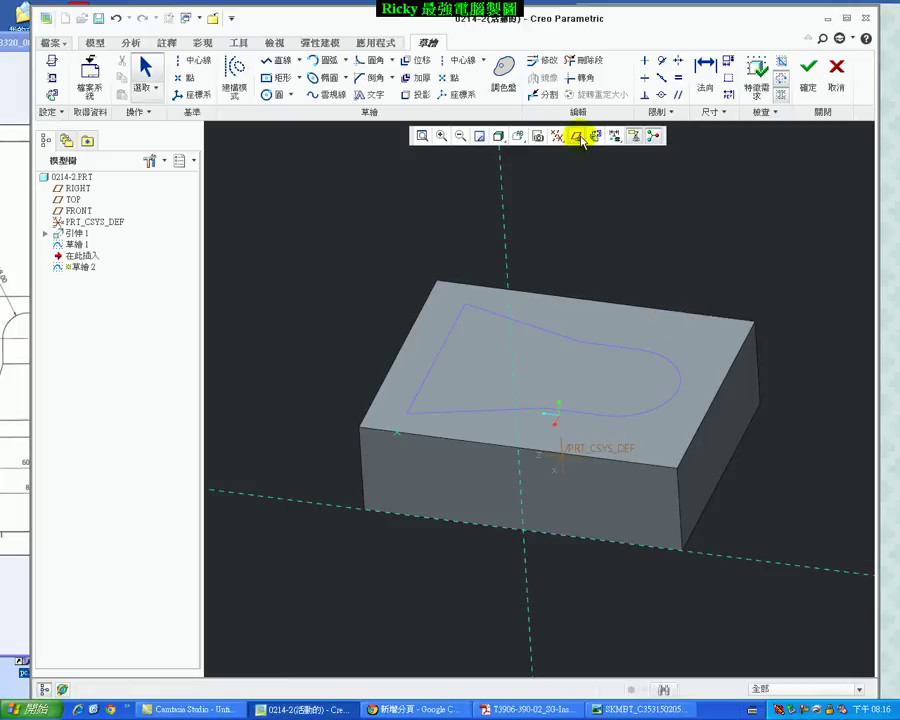
left_click(576, 137)
Step: Draw a line sloping down from the top edge, then a horizontal line to the far right
left_click(270, 60)
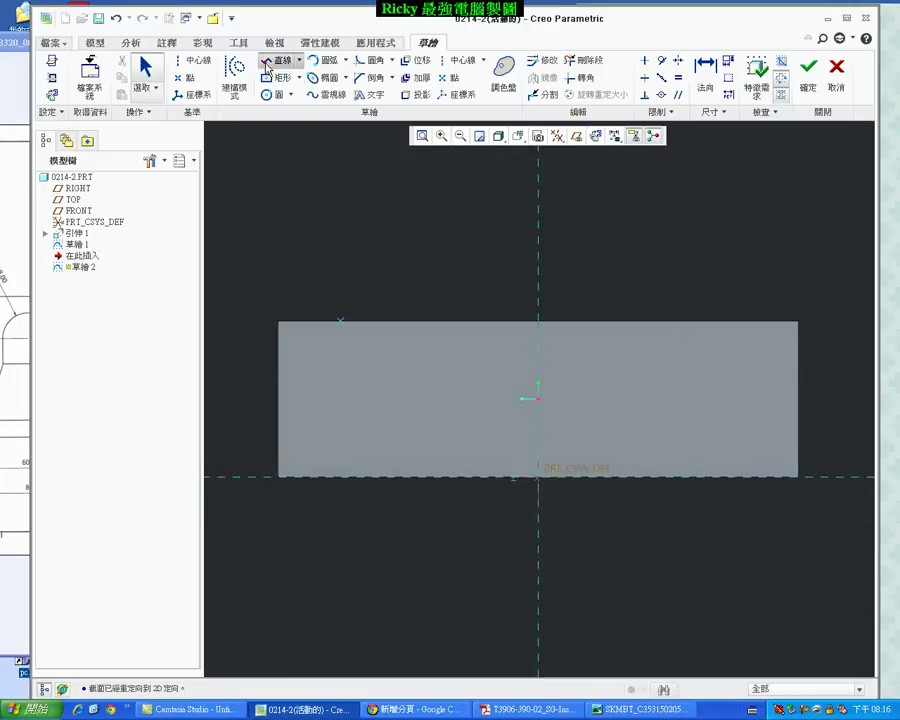
left_click(437, 387)
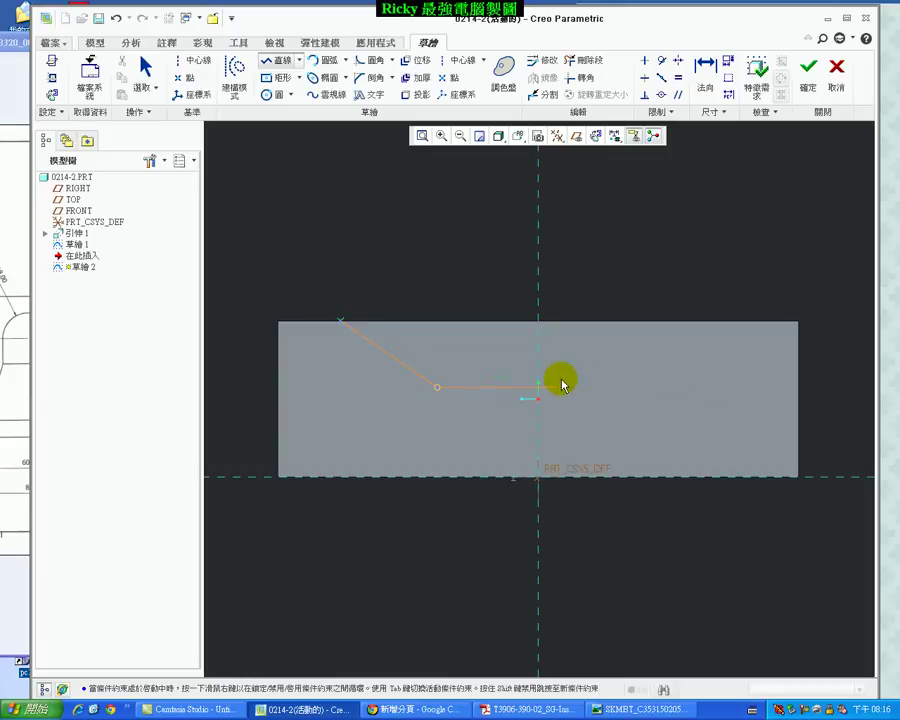
left_click(847, 381)
middle_click(800, 262)
mouse_move(794, 260)
middle_mouse_down()
mouse_move(719, 268)
mouse_move(717, 301)
middle_mouse_up()
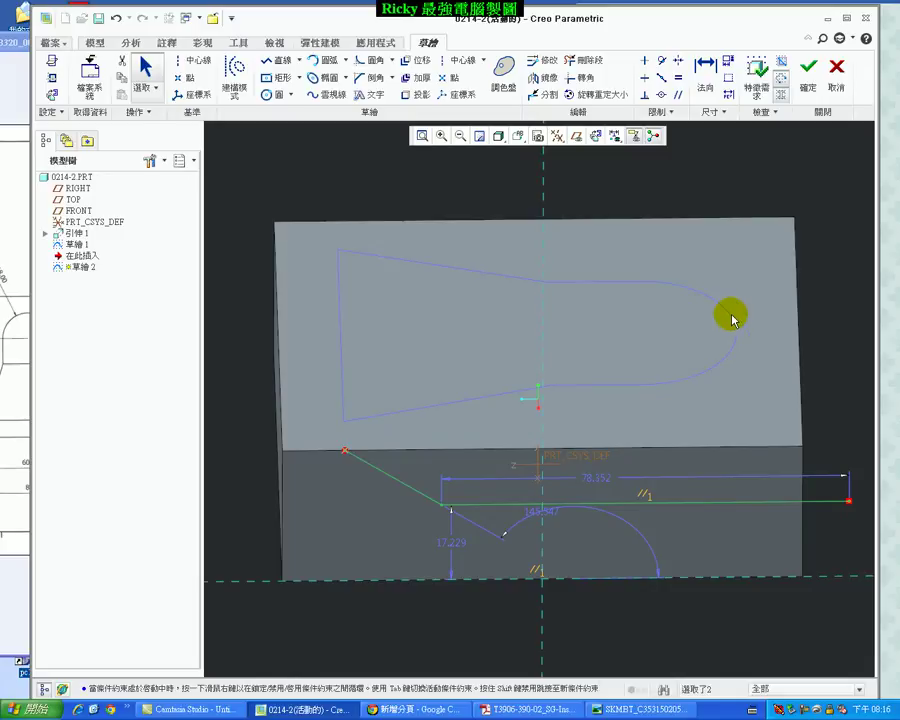
left_click_drag(735, 318, 766, 567)
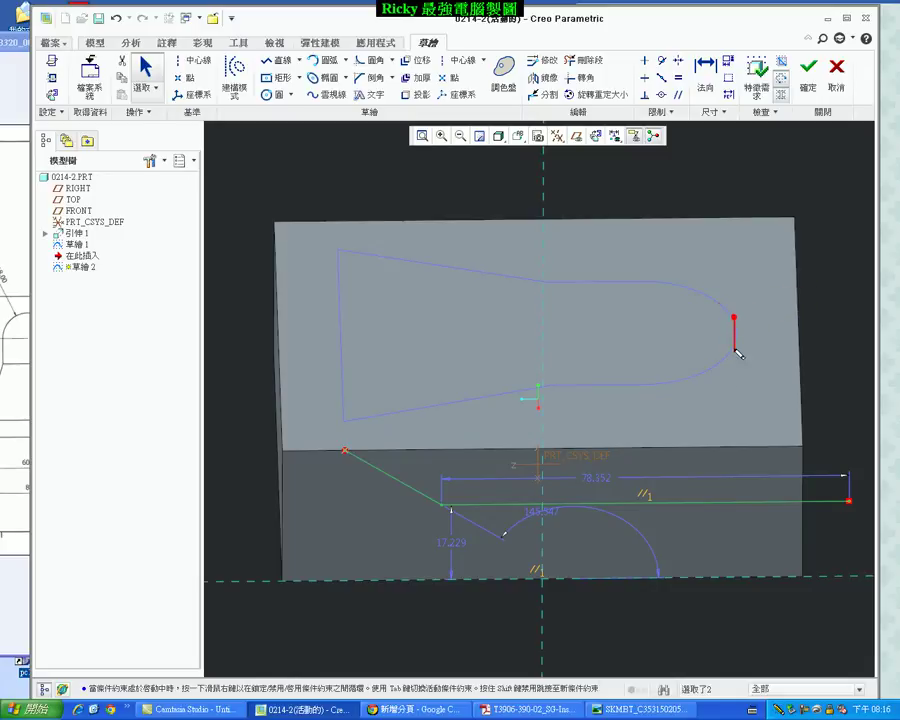
left_click_drag(737, 316, 743, 445)
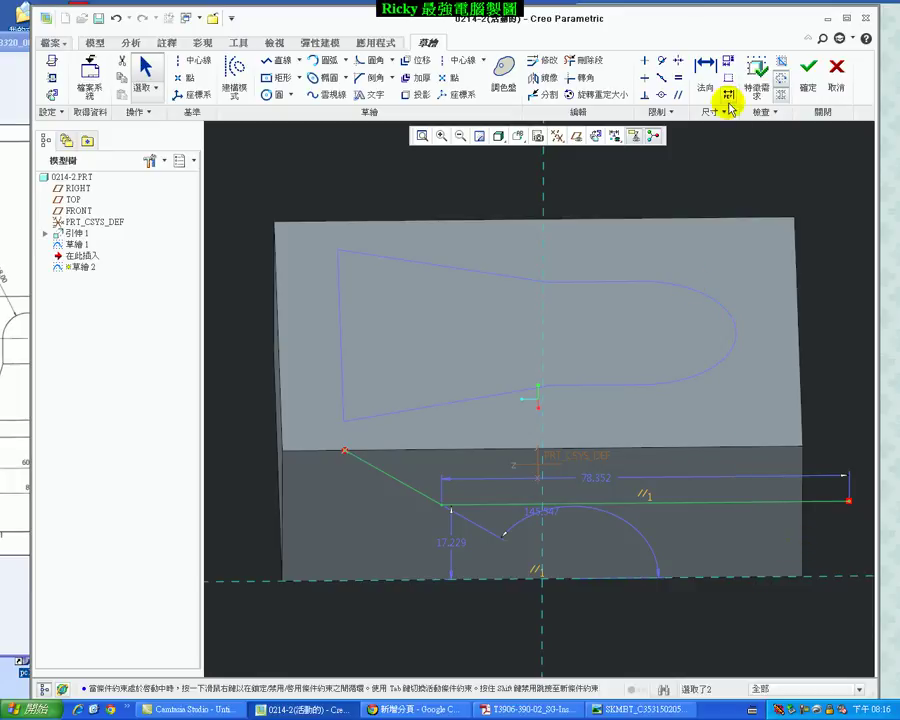
Step: Dimension the horizontal line 12.000 below the block's top edge
left_click(595, 135)
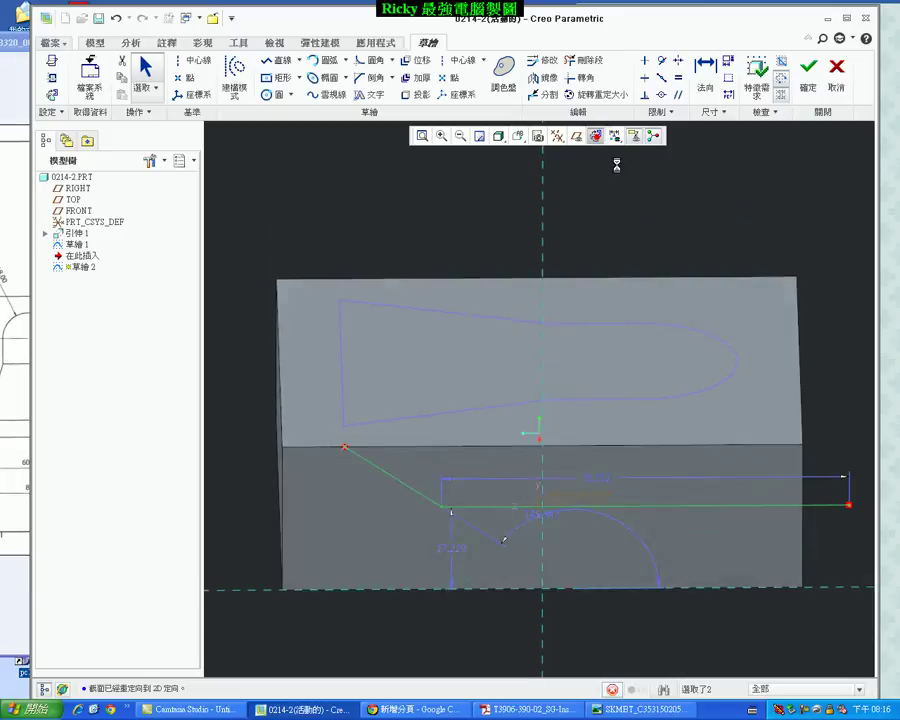
left_click(706, 68)
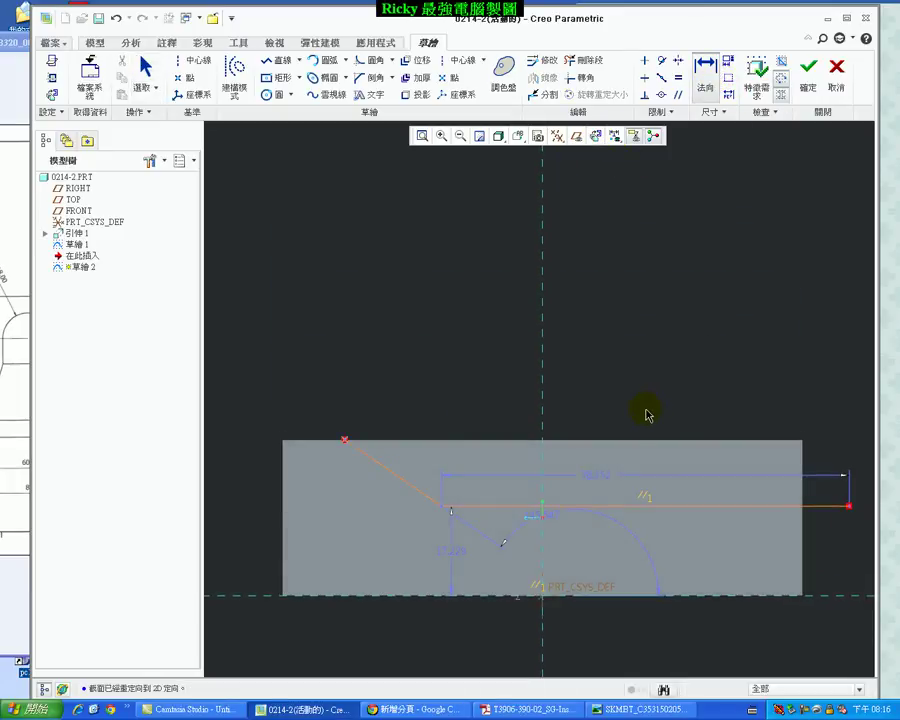
left_click(628, 503)
left_click(644, 442)
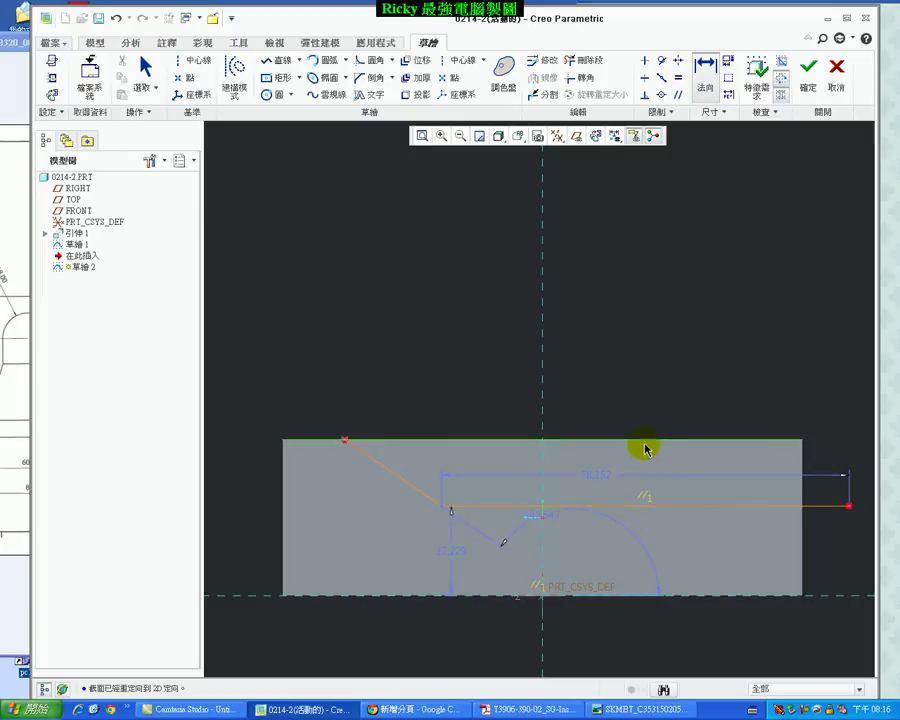
middle_click(687, 502)
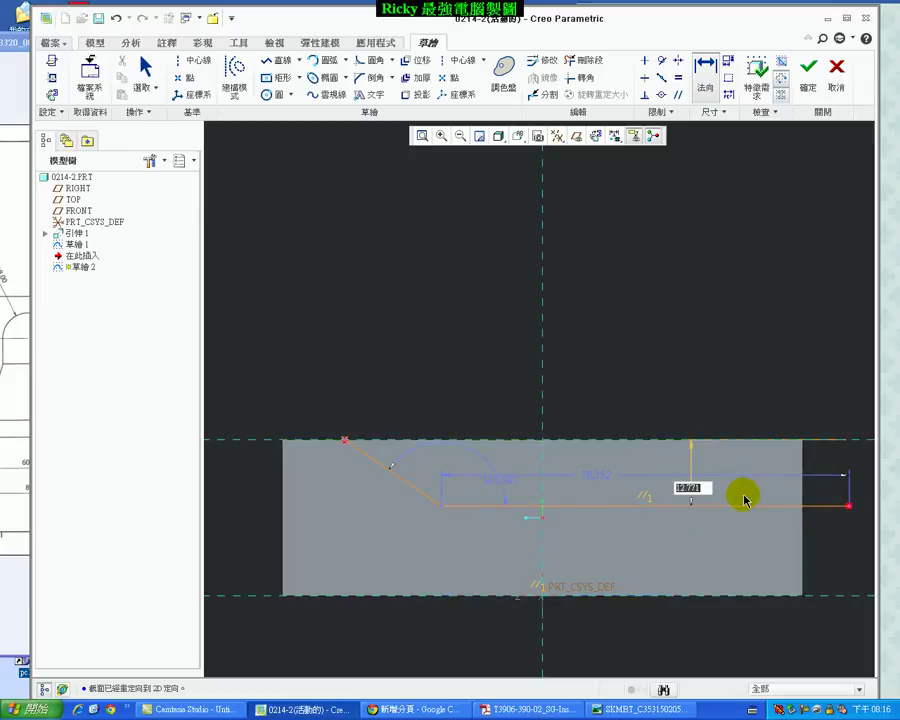
type("12")
key("Return")
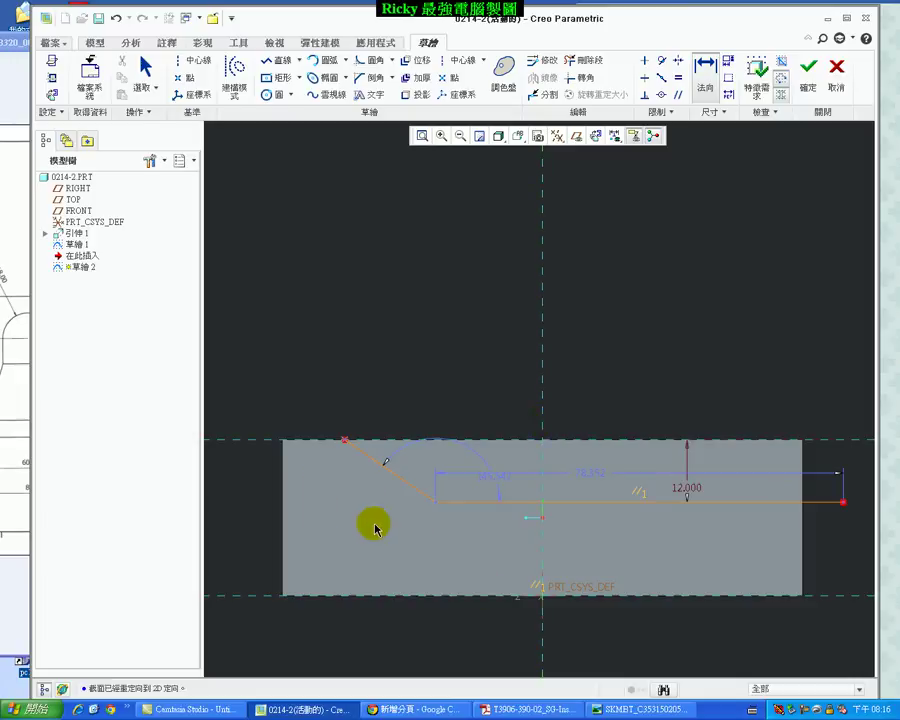
Step: Add a 52.000 dimension locating the line's bend, then finish the sketch
left_click(281, 502)
left_click(432, 504)
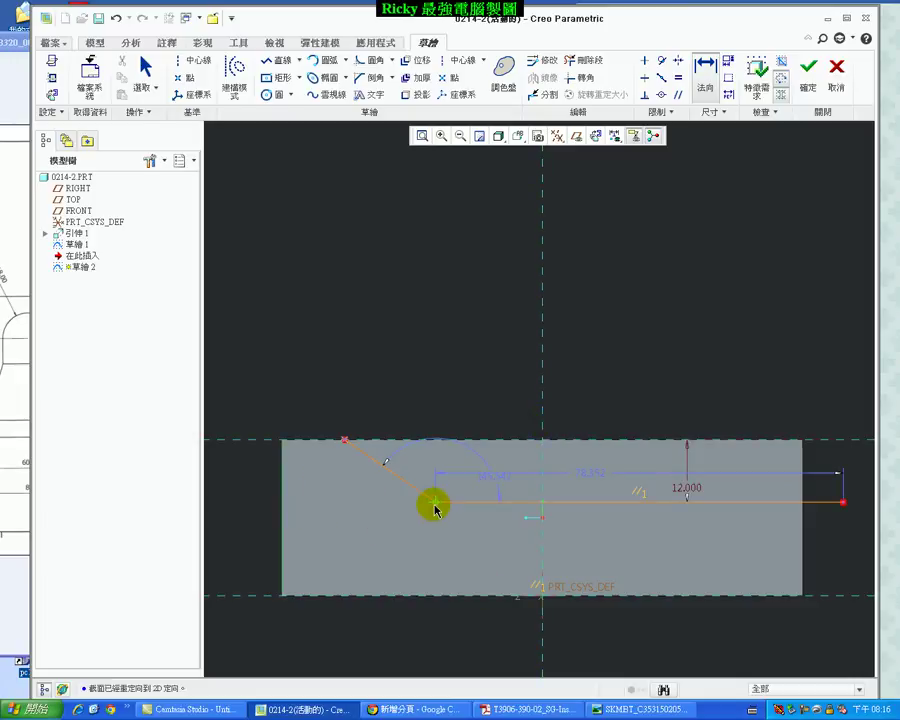
left_click(434, 590)
type("52")
key("Return")
scroll(397, 543, "down", 3)
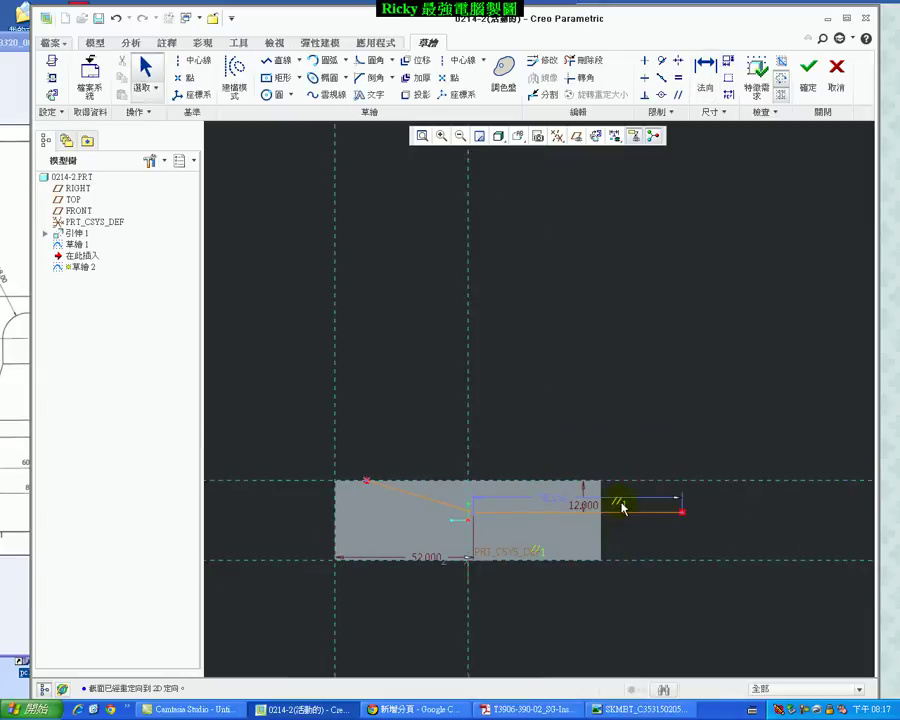
left_click(808, 67)
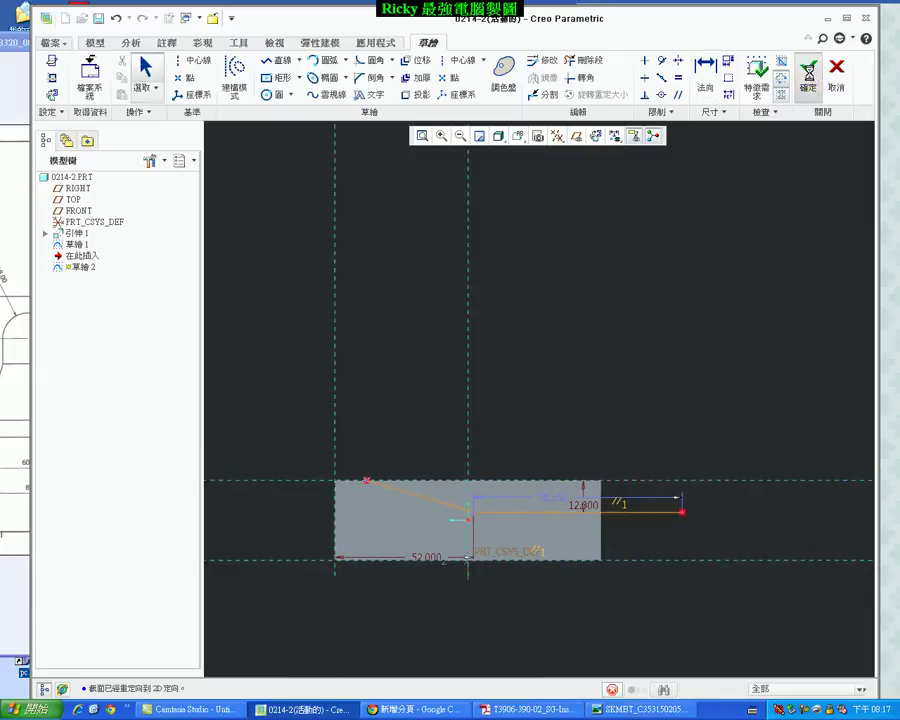
Step: Extrude Sketch 2 as a surface, flipped back through the block, 101.300 deep
mouse_move(576, 364)
middle_mouse_down()
mouse_move(652, 390)
mouse_move(644, 418)
mouse_move(554, 371)
middle_mouse_up()
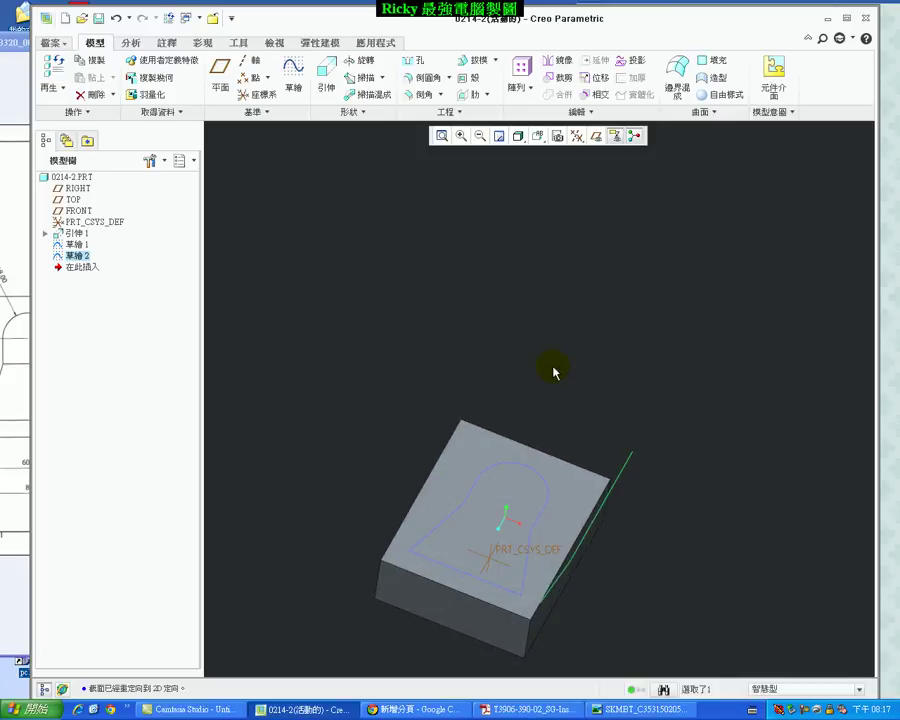
left_click(324, 76)
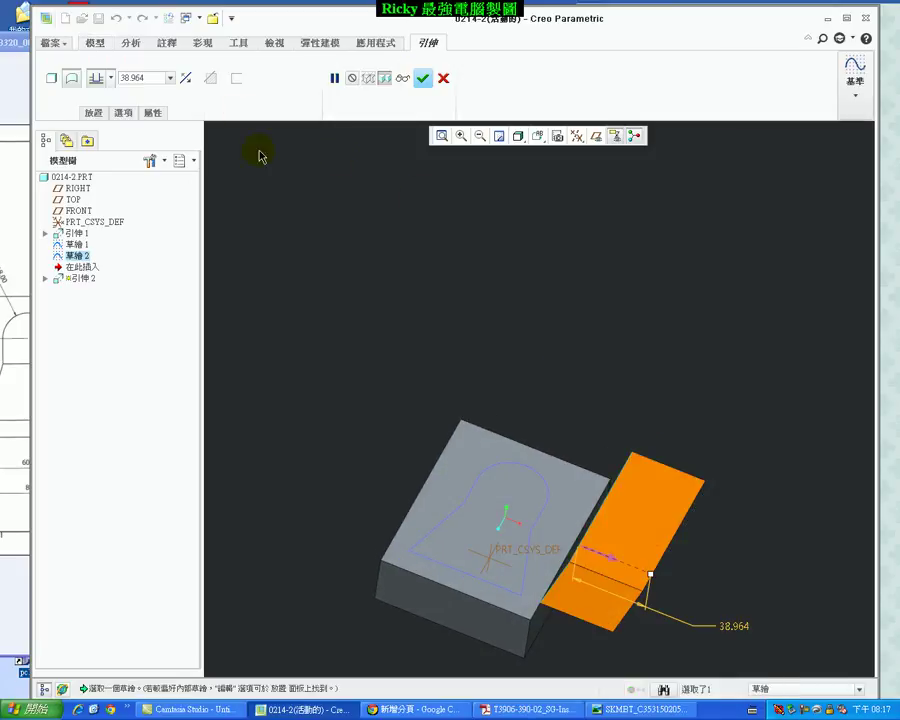
left_click(186, 79)
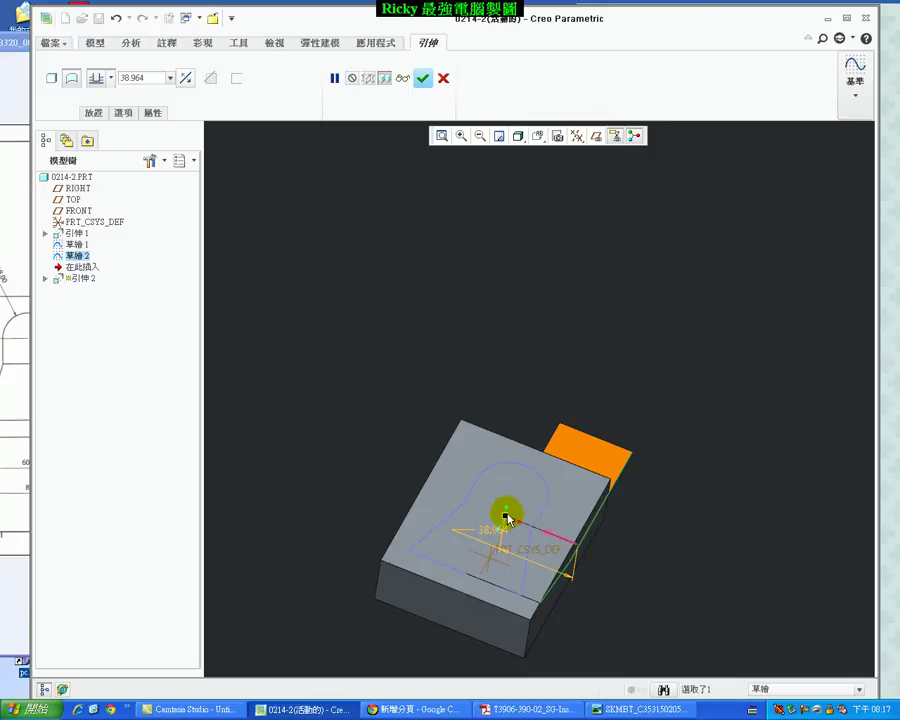
left_click_drag(507, 517, 390, 478)
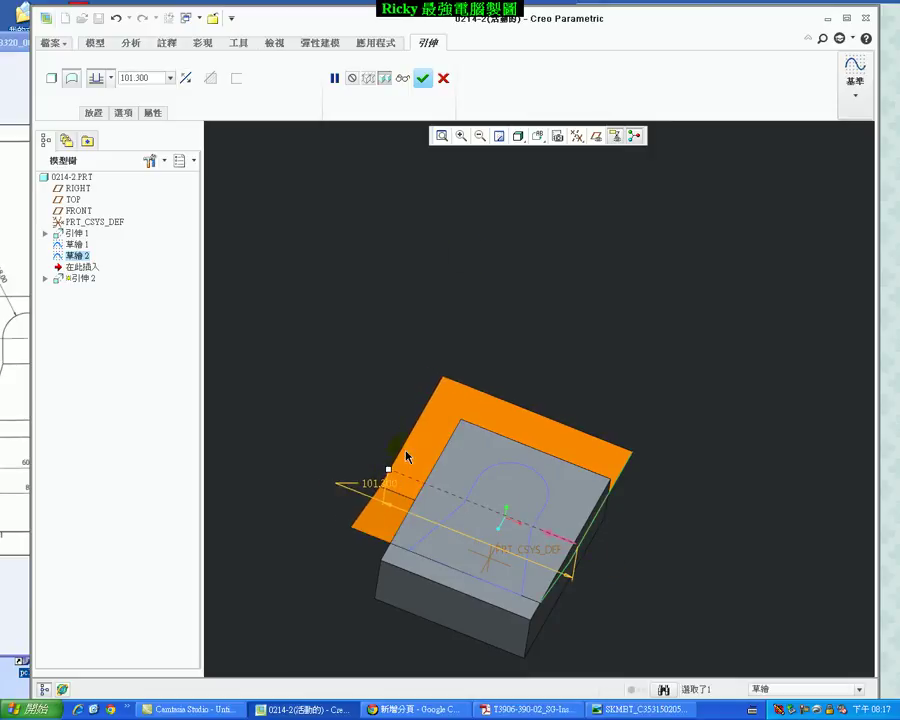
left_click(423, 77)
mouse_move(594, 358)
middle_mouse_down()
mouse_move(670, 436)
mouse_move(599, 342)
mouse_move(619, 426)
middle_mouse_up()
scroll(707, 422, "up", 2)
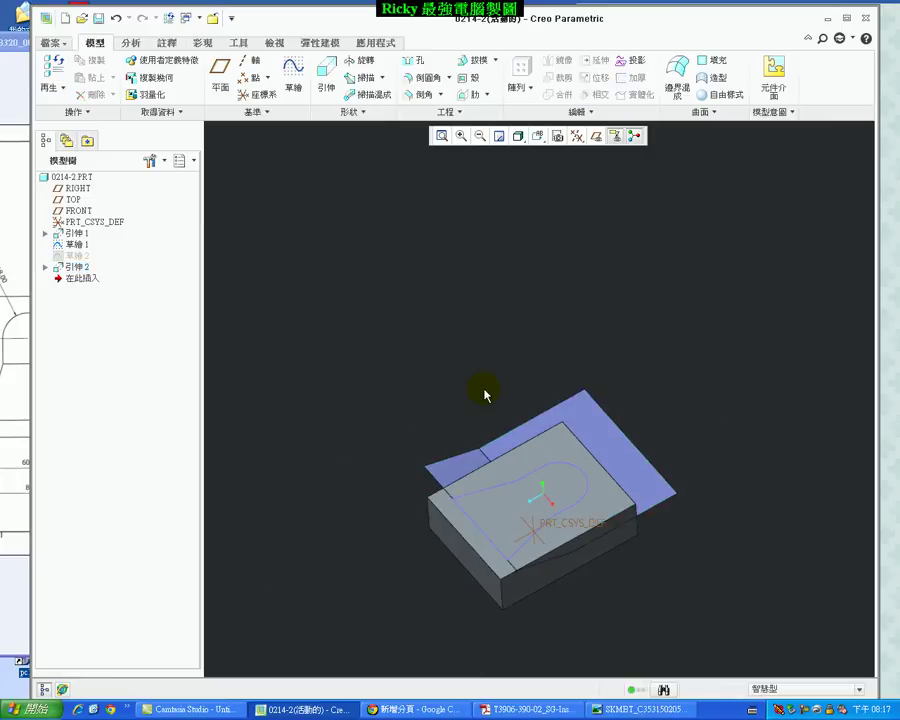
scroll(484, 395, "down", 1)
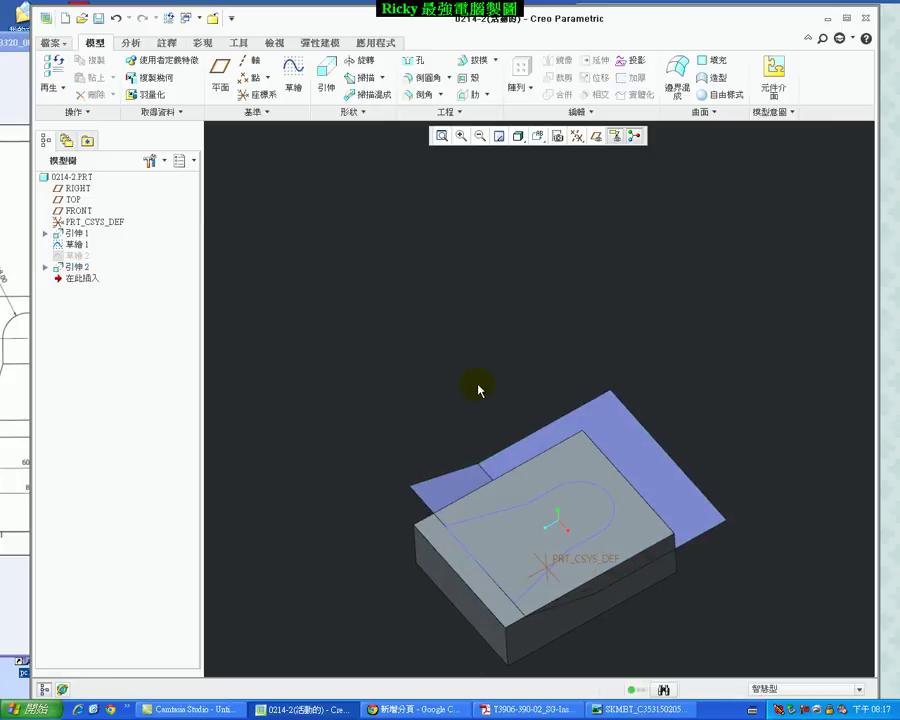
Step: Extrude Sketch 1 with Remove Material and To Next depth to cut the pocket
left_click(325, 80)
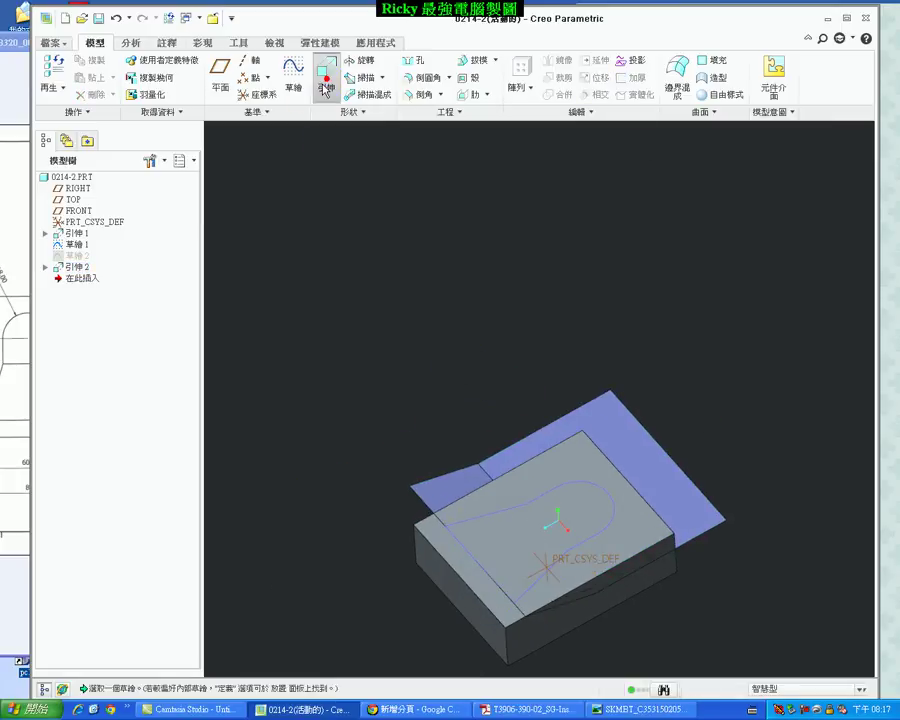
left_click(519, 516)
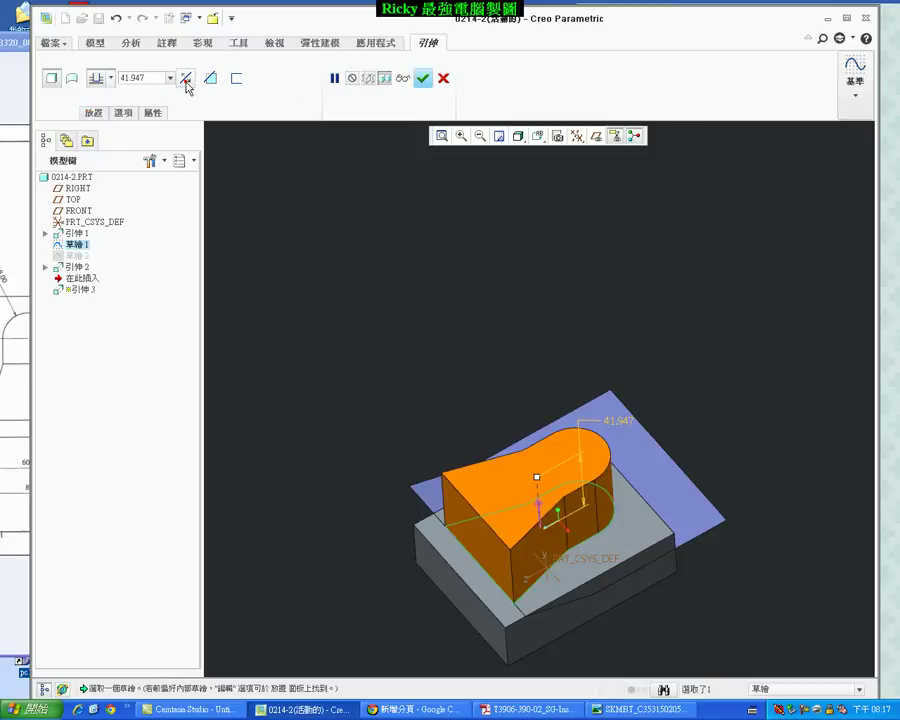
left_click(185, 79)
left_click(110, 78)
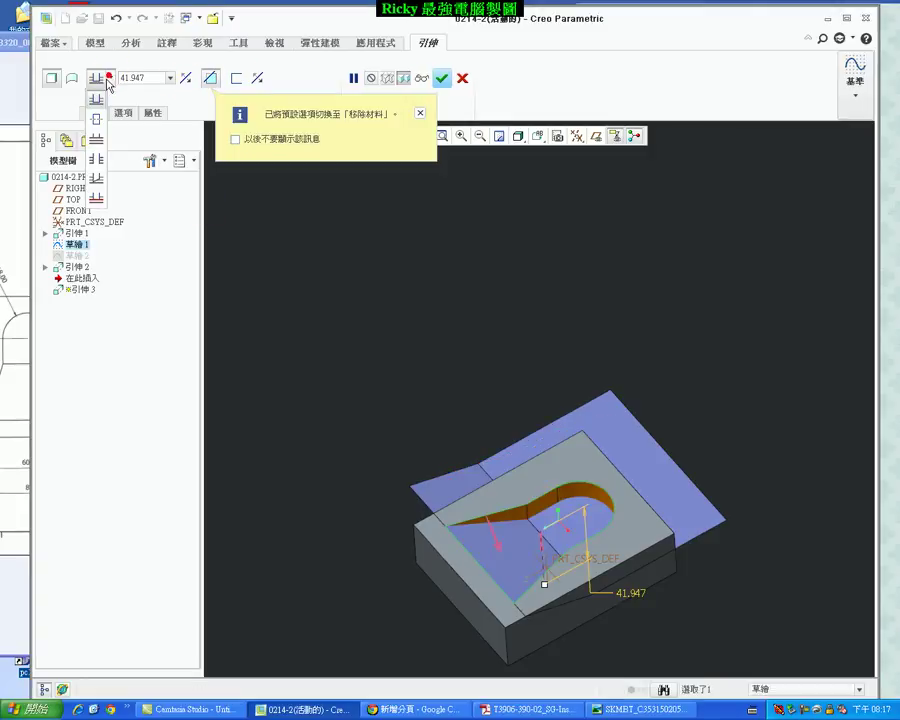
left_click(96, 143)
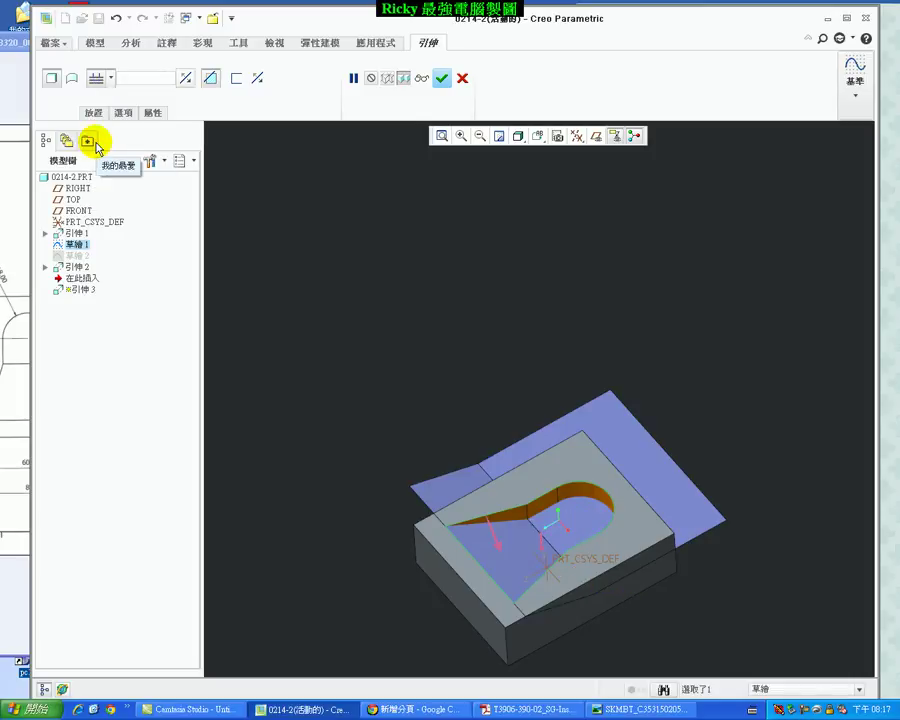
left_click(441, 78)
left_click(686, 371)
mouse_move(690, 436)
middle_mouse_down()
mouse_move(673, 395)
mouse_move(671, 422)
mouse_move(660, 332)
mouse_move(667, 317)
middle_mouse_up()
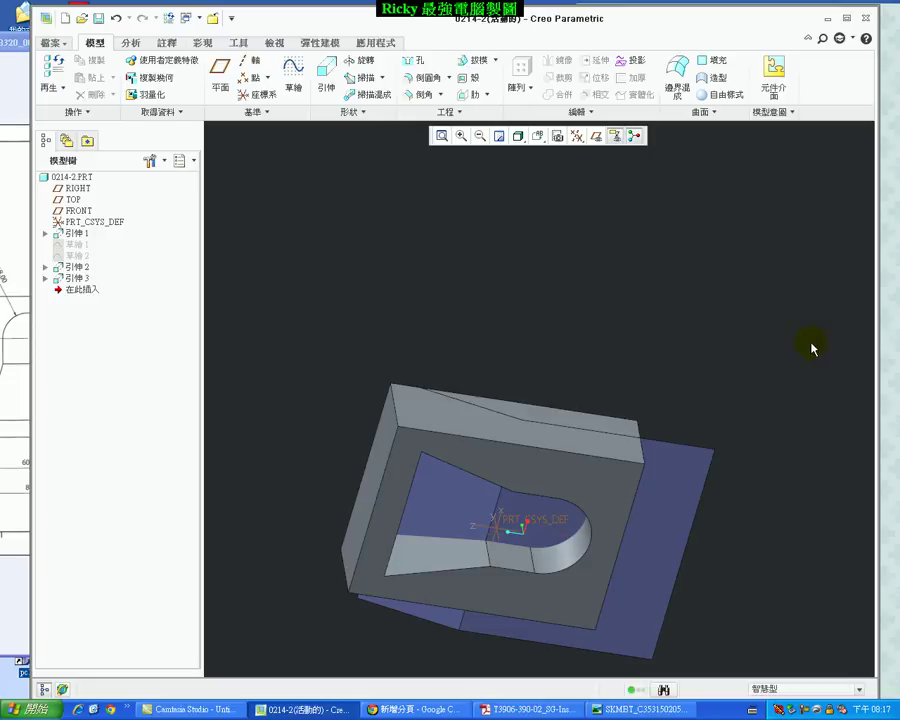
Step: Select the 引伸 3 pocket cut, view it from the top, and bring up its model-tree context menu
left_click(587, 493)
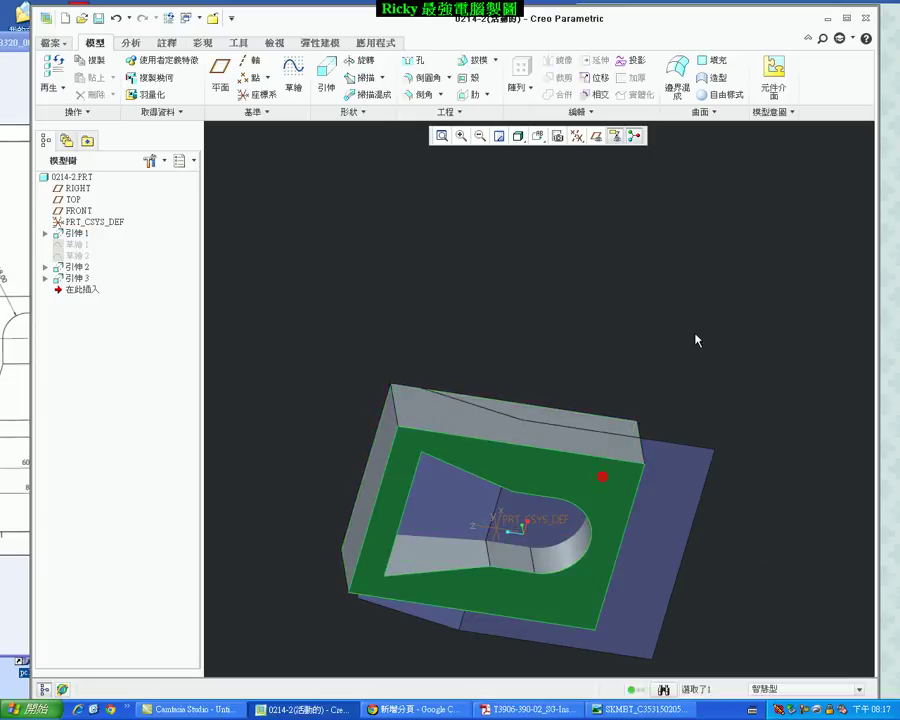
mouse_move(690, 330)
middle_mouse_down()
mouse_move(670, 407)
mouse_move(679, 403)
middle_mouse_up()
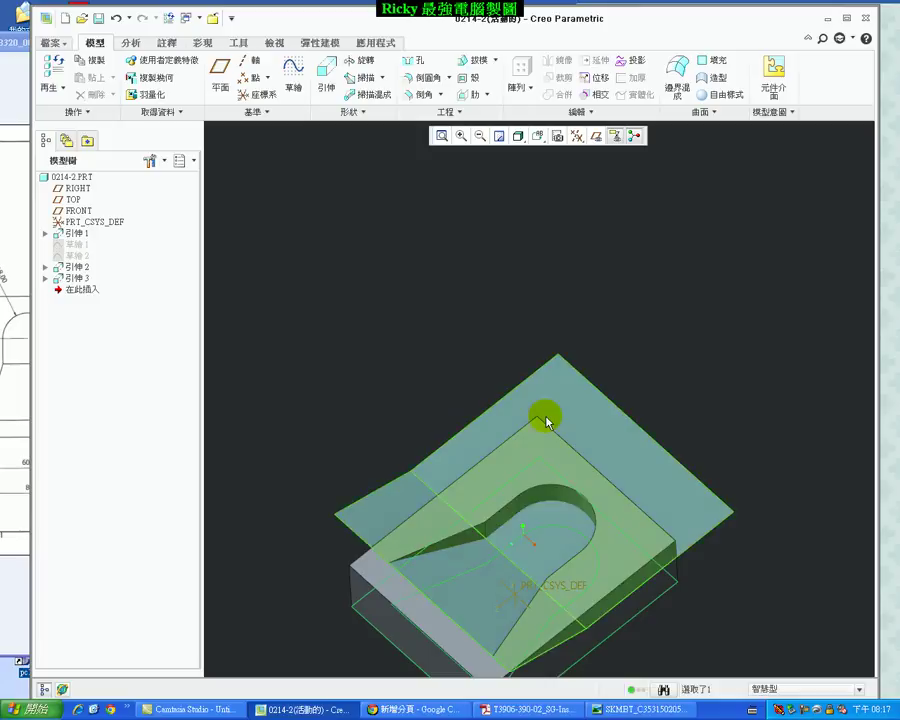
left_click(441, 246)
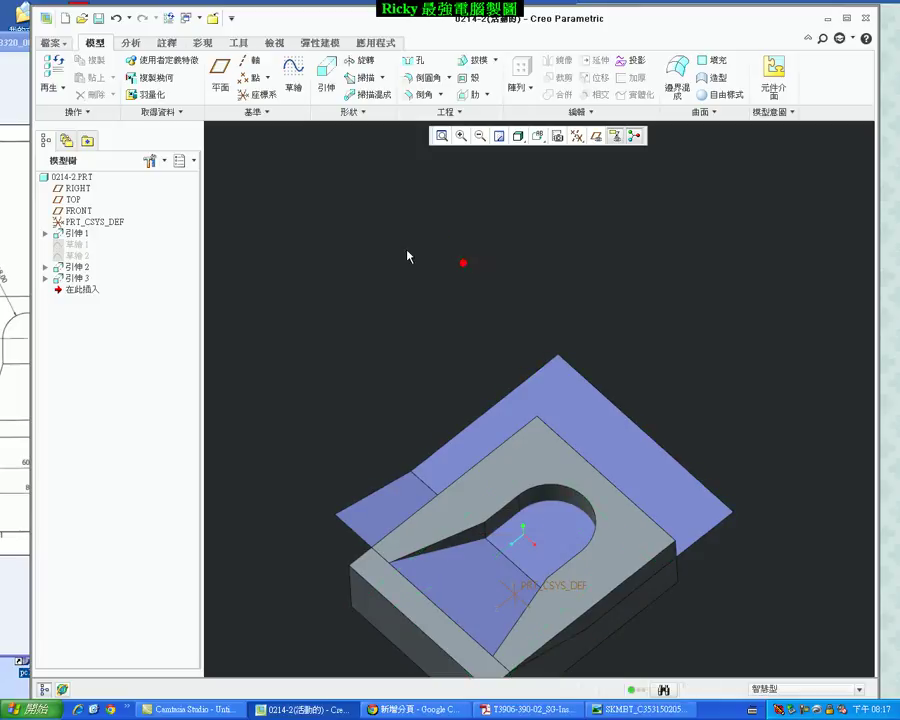
right_click(82, 279)
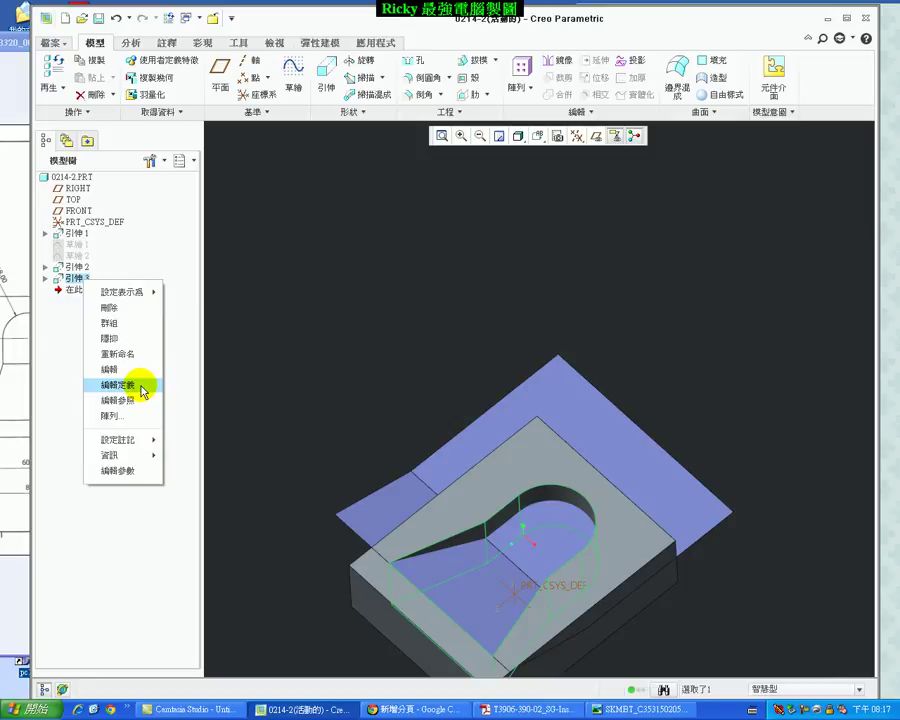
Step: Redefine 引伸 3 with an Up To Selected depth, ending its floor at the slanted surface quilt
left_click(143, 391)
left_click(106, 80)
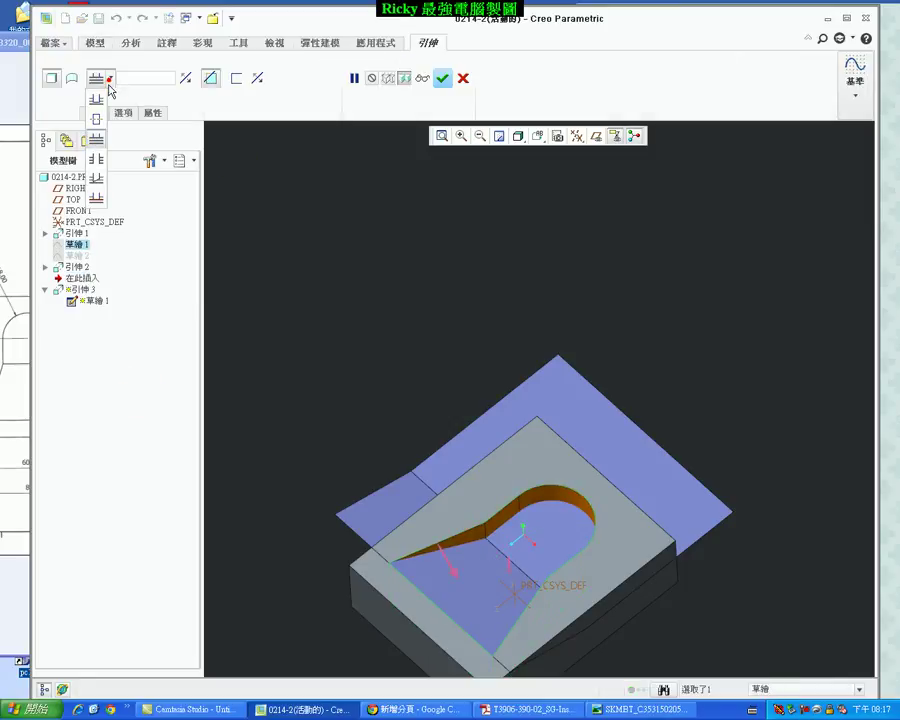
left_click(99, 179)
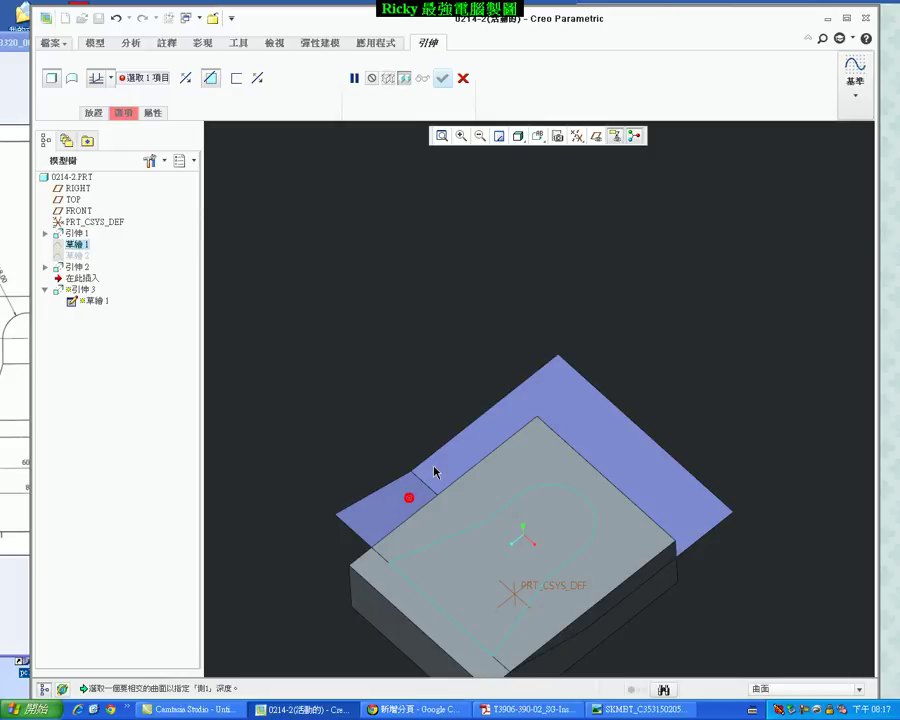
left_click(106, 78)
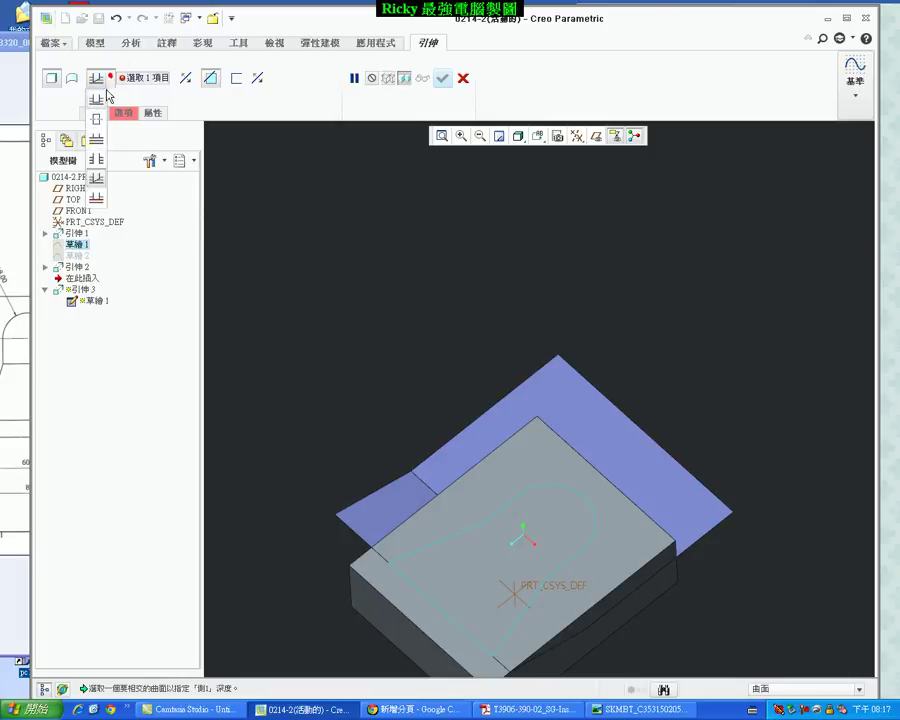
left_click(93, 202)
left_click(557, 435)
left_click(575, 409)
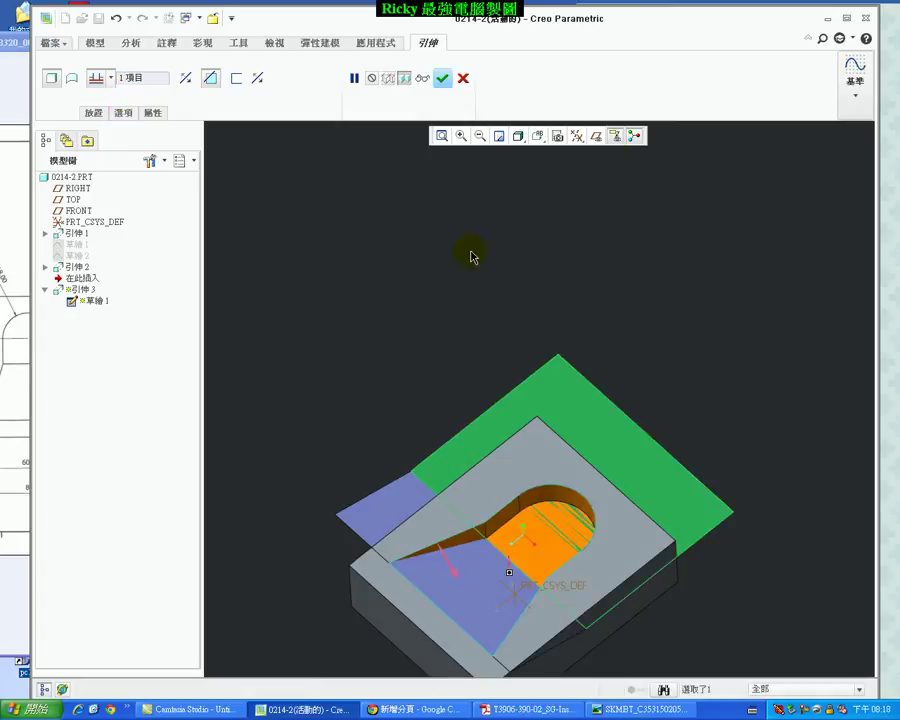
mouse_move(645, 367)
middle_mouse_down()
mouse_move(625, 289)
mouse_move(603, 303)
mouse_move(607, 314)
middle_mouse_up()
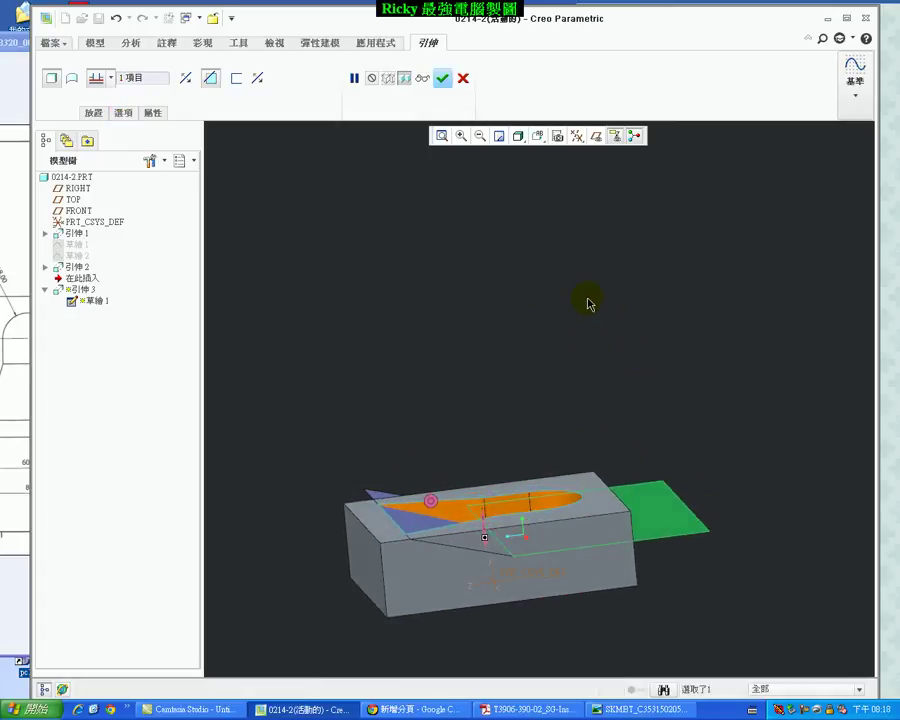
left_click(443, 79)
mouse_move(643, 369)
middle_mouse_down()
mouse_move(625, 342)
mouse_move(677, 535)
mouse_move(637, 500)
mouse_move(629, 367)
middle_mouse_up()
mouse_move(483, 392)
middle_mouse_down()
mouse_move(464, 355)
mouse_move(394, 456)
mouse_move(520, 402)
mouse_move(565, 318)
middle_mouse_up()
mouse_move(505, 313)
middle_mouse_down()
mouse_move(520, 282)
mouse_move(426, 444)
middle_mouse_up()
left_click(411, 316)
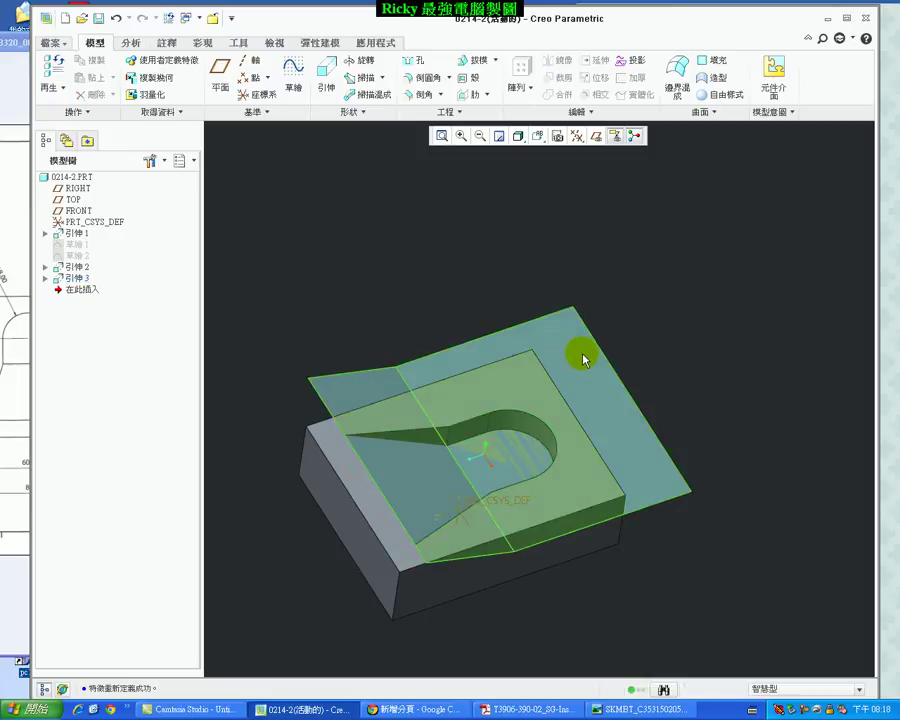
left_click(572, 354)
right_click(570, 352)
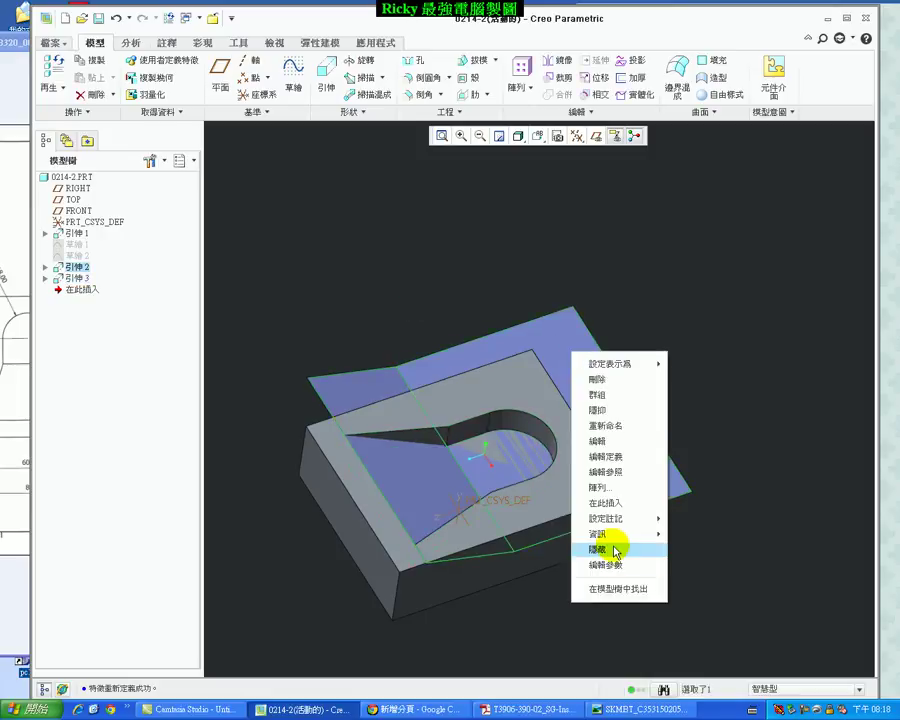
left_click(615, 549)
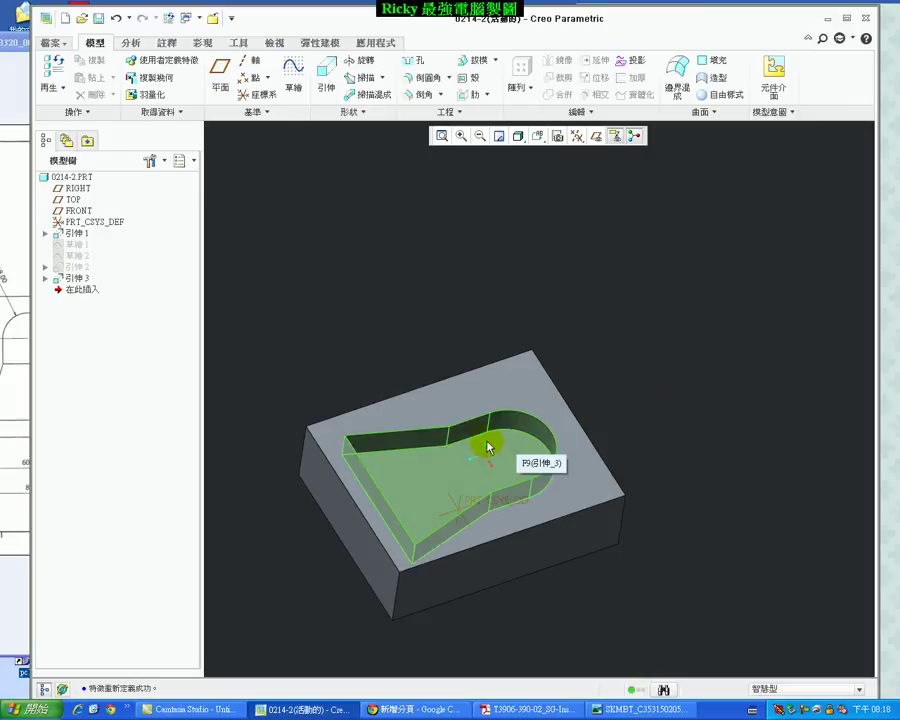
left_click(116, 18)
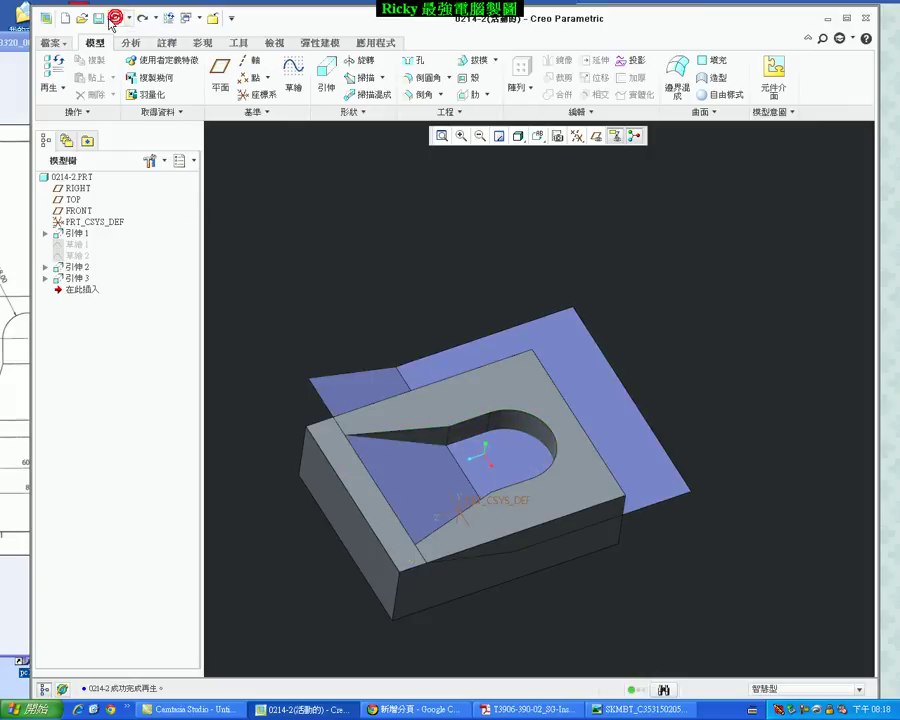
Step: Redefine 引伸 3 again with a To Selected depth limited by the sloped blue 引伸 2 surface
right_click(70, 284)
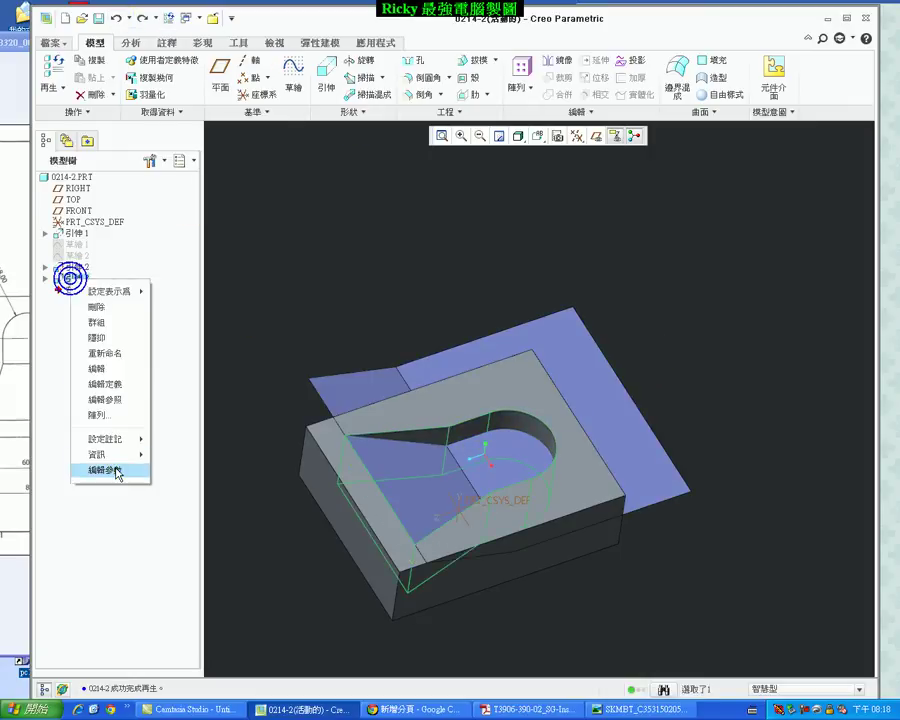
left_click(114, 386)
left_click(111, 77)
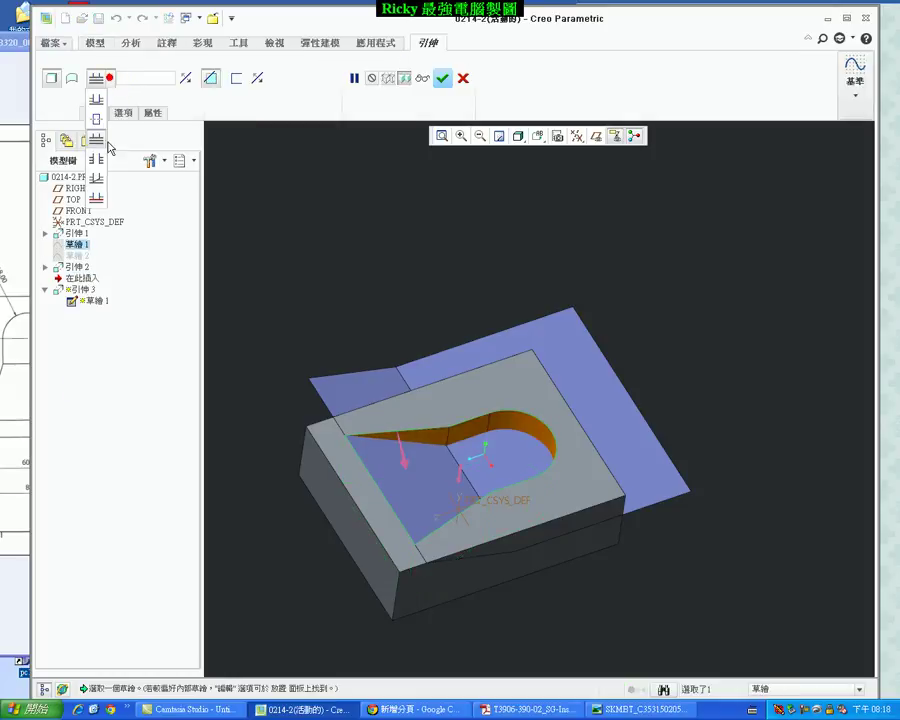
left_click(68, 139)
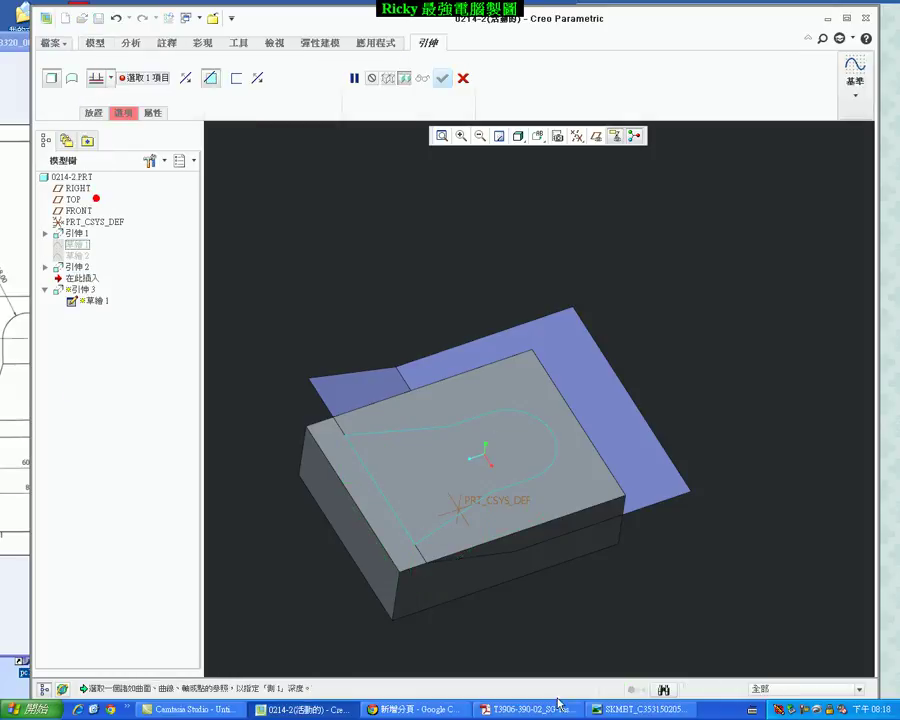
left_click(366, 395)
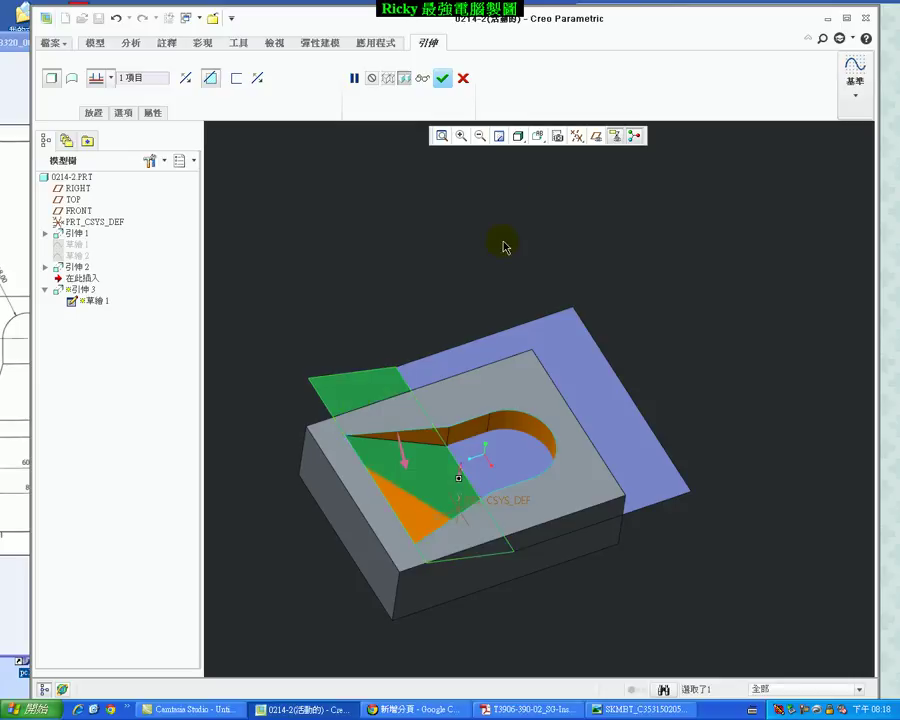
left_click(442, 78)
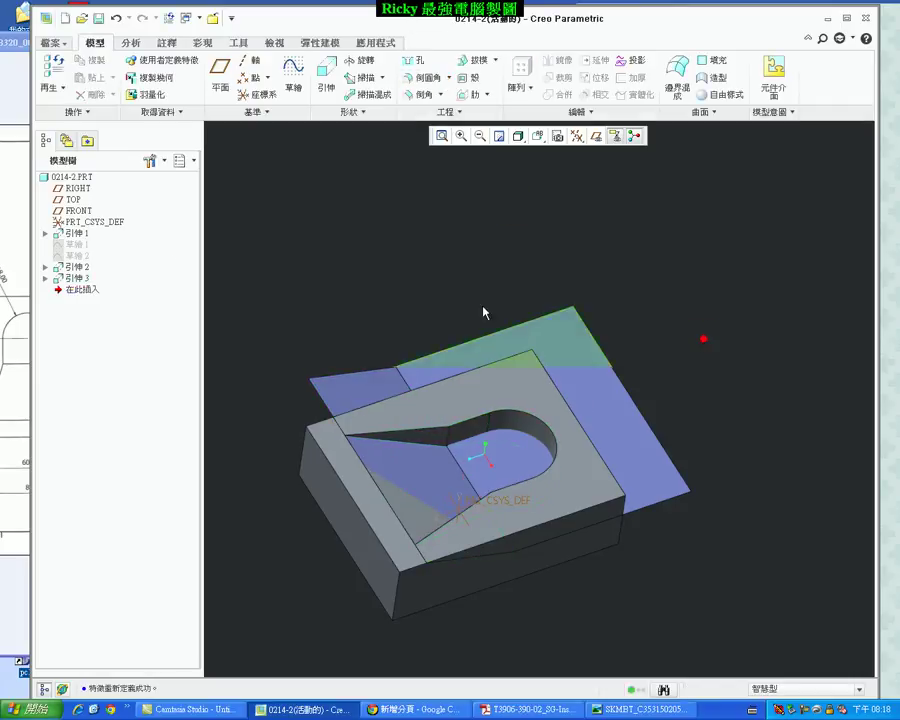
middle_click_drag(886, 416, 830, 327)
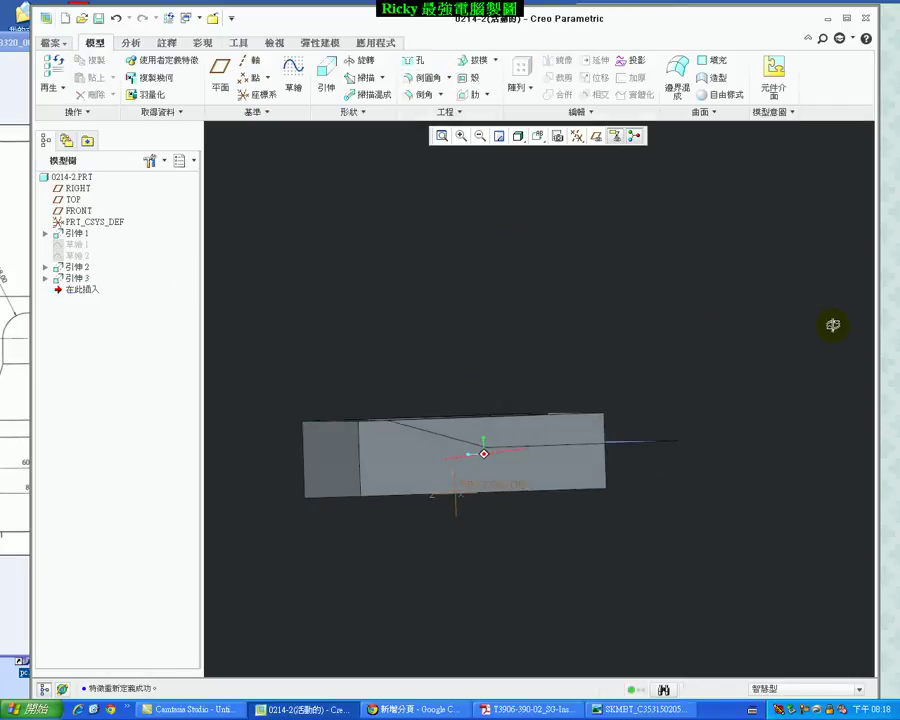
Step: Select the 引伸 3 pocket cut and orbit the part to inspect it
left_click(76, 279)
middle_click_drag(597, 541, 577, 541)
left_click_drag(343, 423, 685, 527)
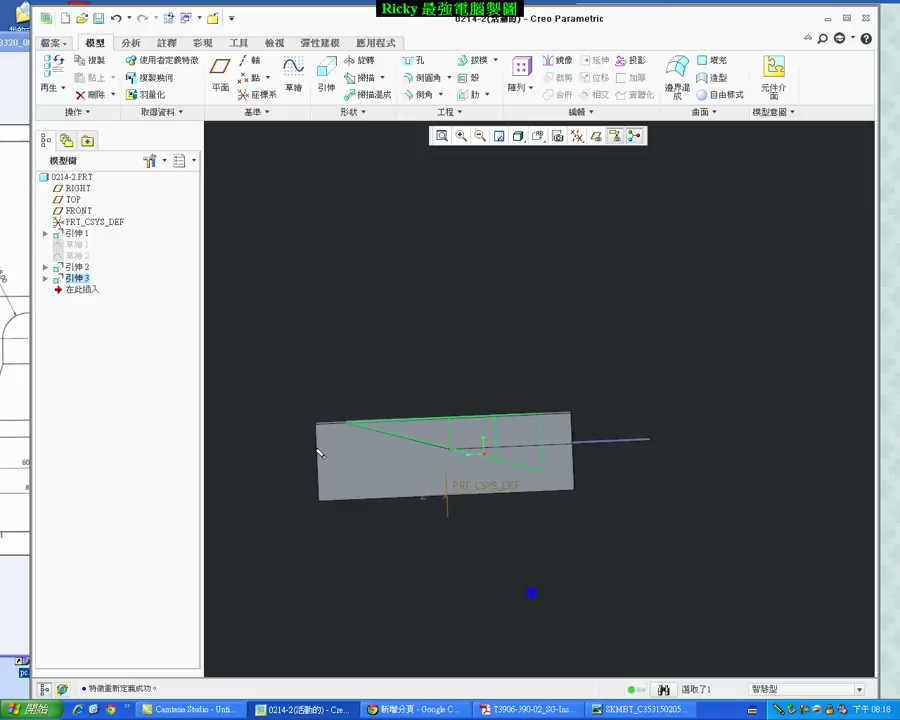
left_click_drag(455, 458, 715, 517)
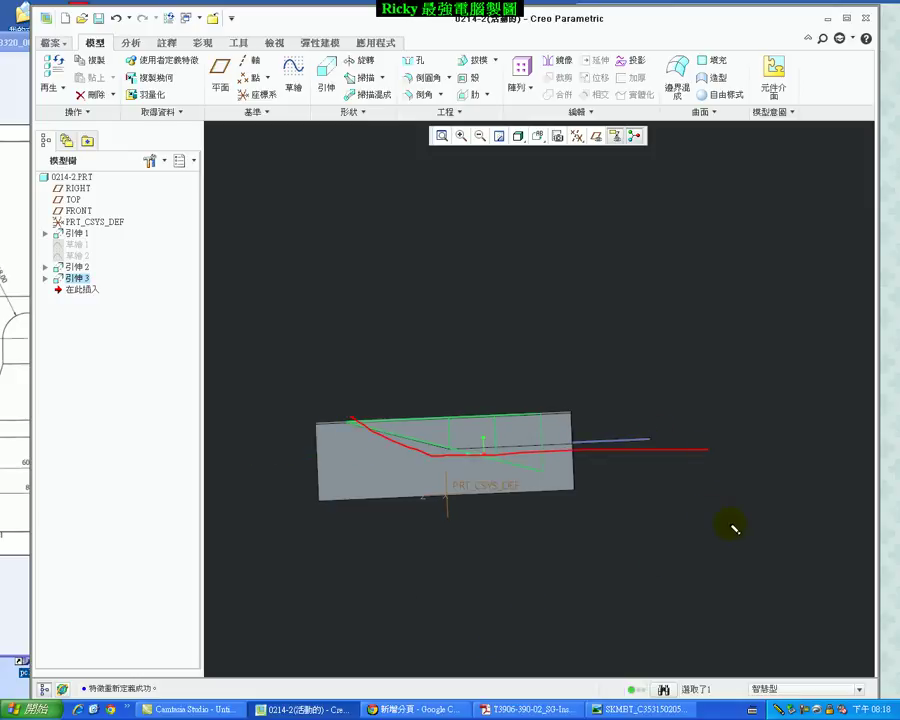
middle_click_drag(656, 416, 675, 353)
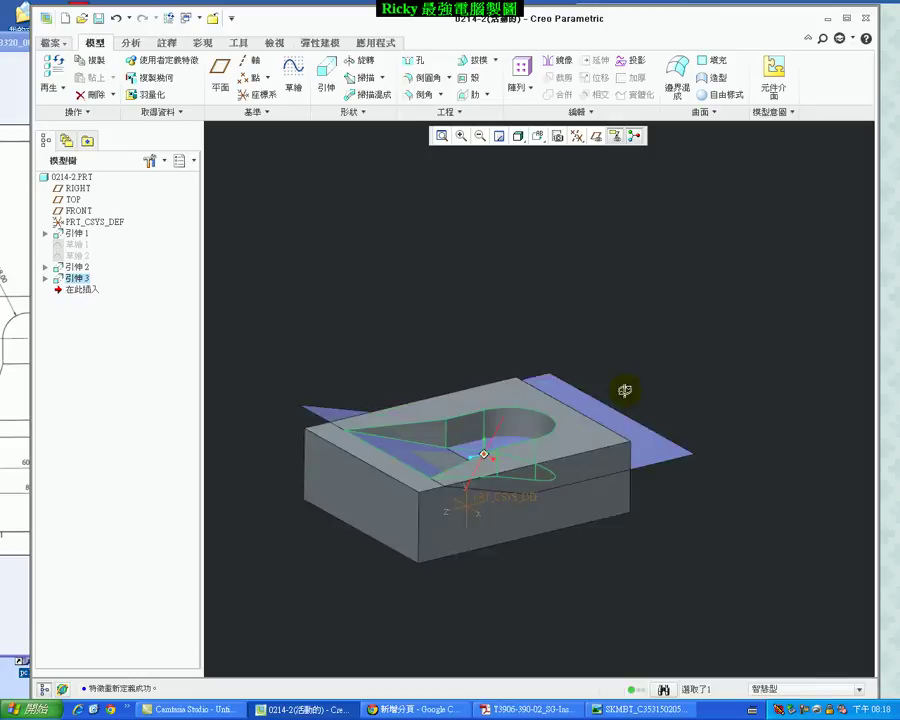
Step: Delete the 引伸 3 pocket cut with 刪除, then select the flask outline sketch 草繪1
right_click(80, 280)
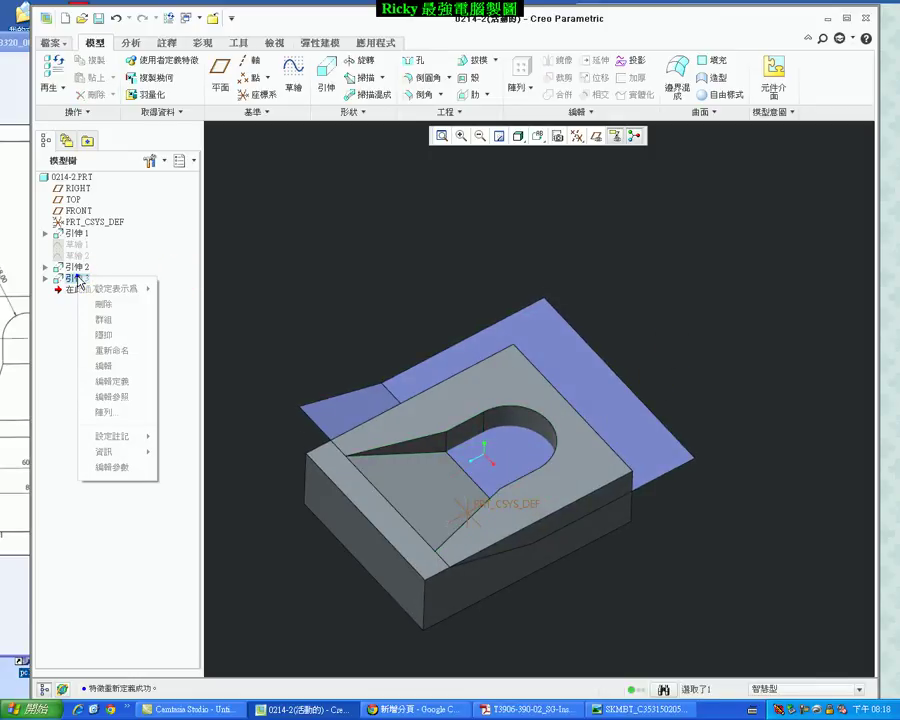
left_click(93, 303)
left_click(418, 370)
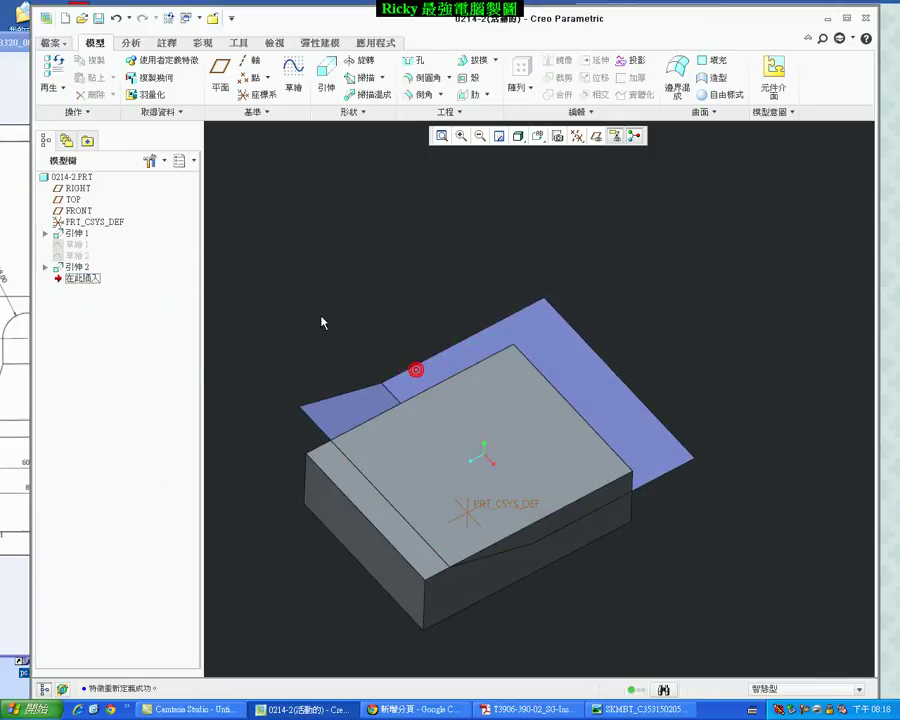
left_click(79, 256)
left_click(78, 245)
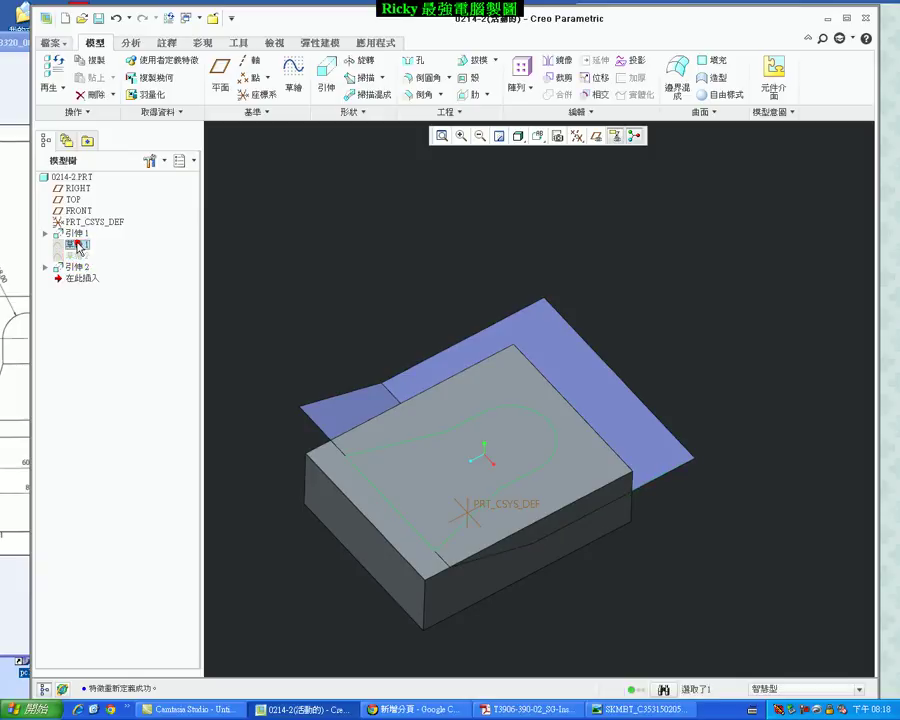
Step: Extrude 草繪1 as a 41.947-deep surface, flipped down into the block with Trim turned off
left_click(326, 70)
left_click(184, 78)
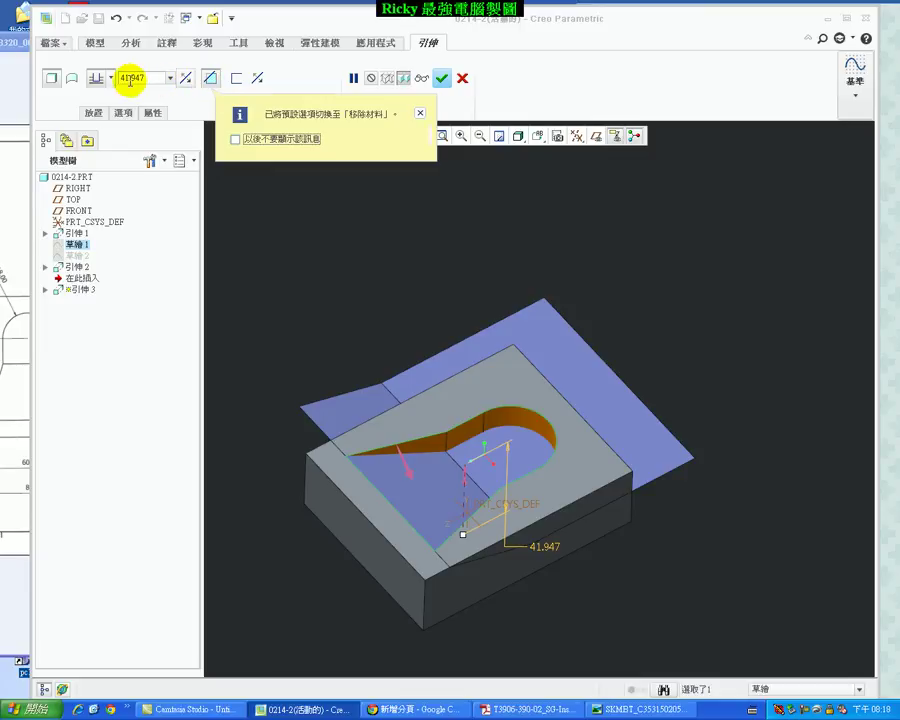
left_click(72, 80)
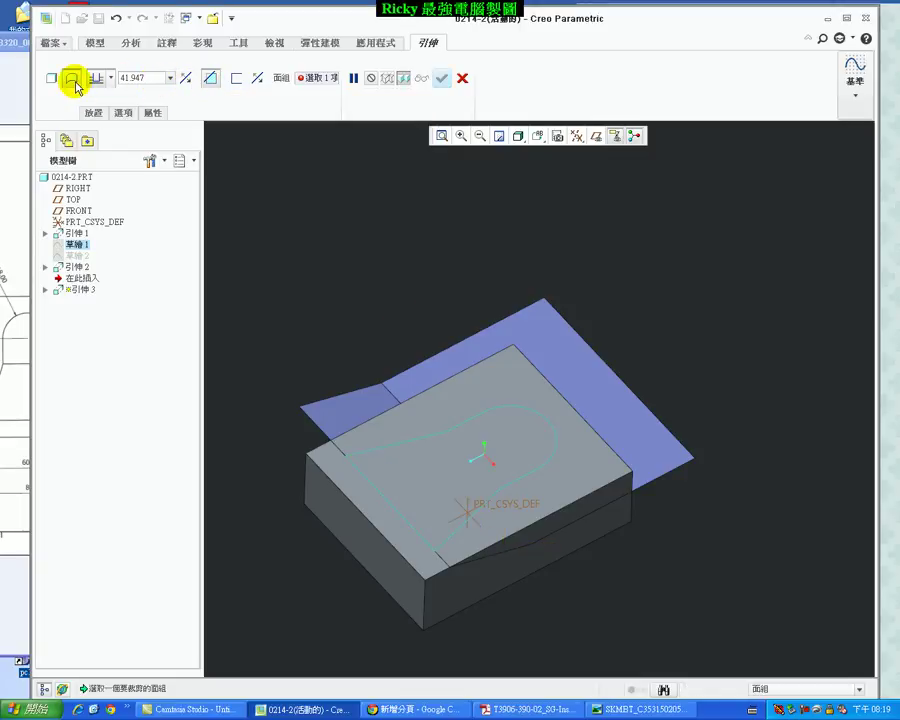
left_click(210, 78)
mouse_move(594, 356)
middle_mouse_down()
mouse_move(641, 289)
mouse_move(647, 326)
middle_mouse_up()
left_click(441, 78)
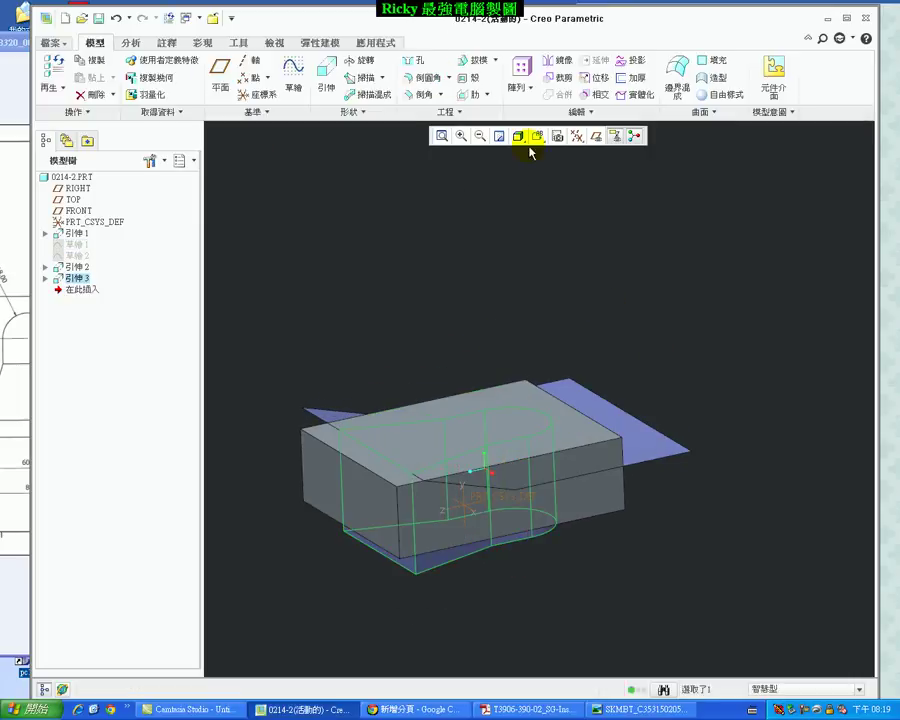
Step: Switch to 隱藏線 (Hidden Line) display and orbit to inspect the two crossing surfaces
left_click(522, 140)
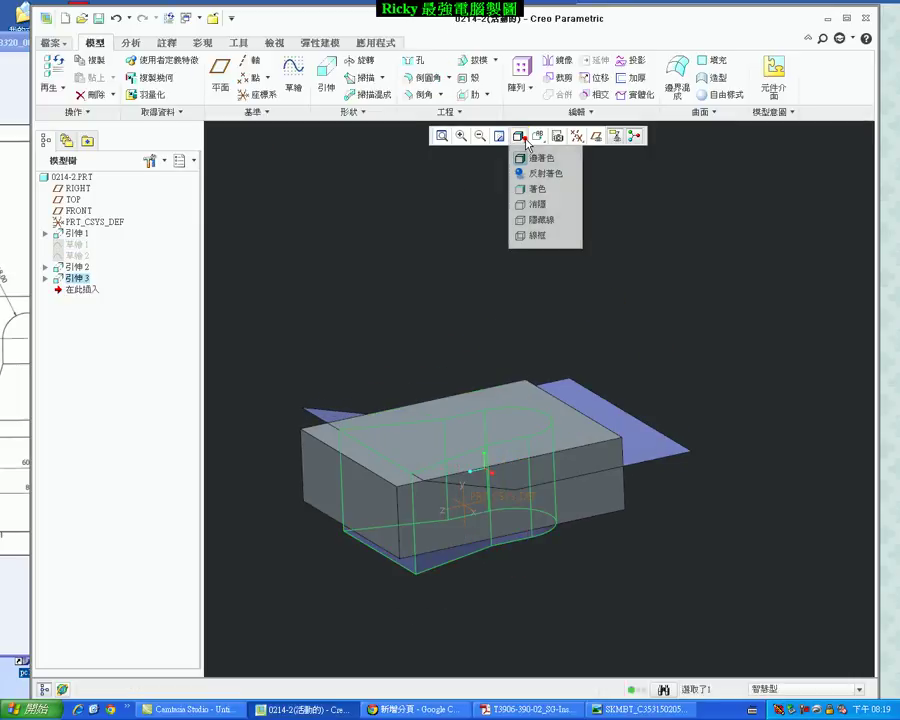
left_click(531, 219)
middle_click_drag(600, 297, 689, 422)
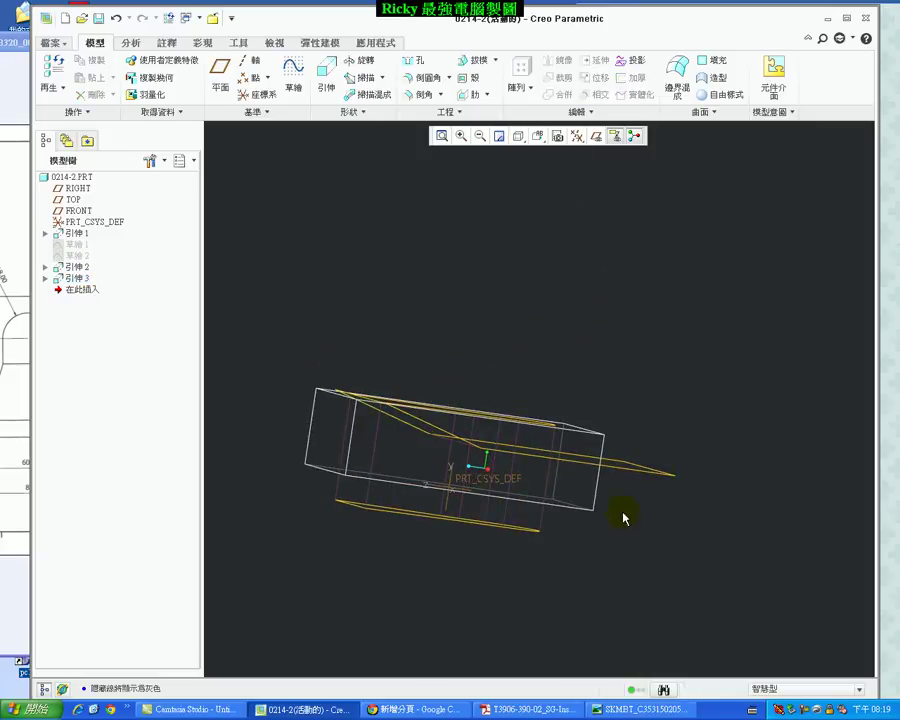
mouse_move(694, 366)
middle_mouse_down()
mouse_move(585, 412)
mouse_move(552, 358)
mouse_move(637, 358)
mouse_move(691, 388)
middle_mouse_up()
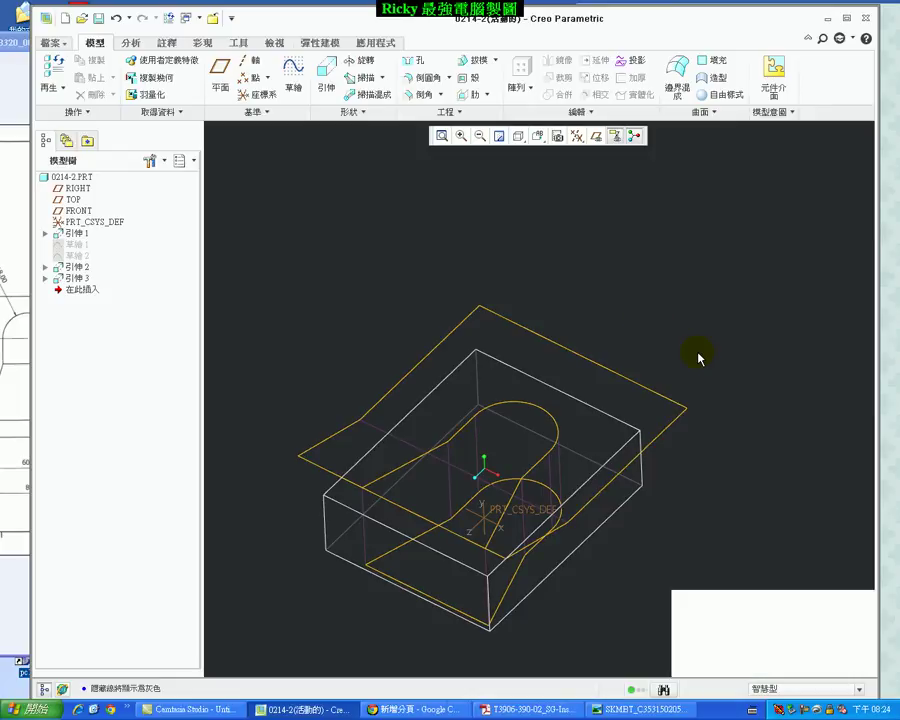
middle_click_drag(704, 323, 700, 300)
Step: Trim the sloped surface with the flask quilt F9, keeping the side inside the flask shape
left_click(506, 350)
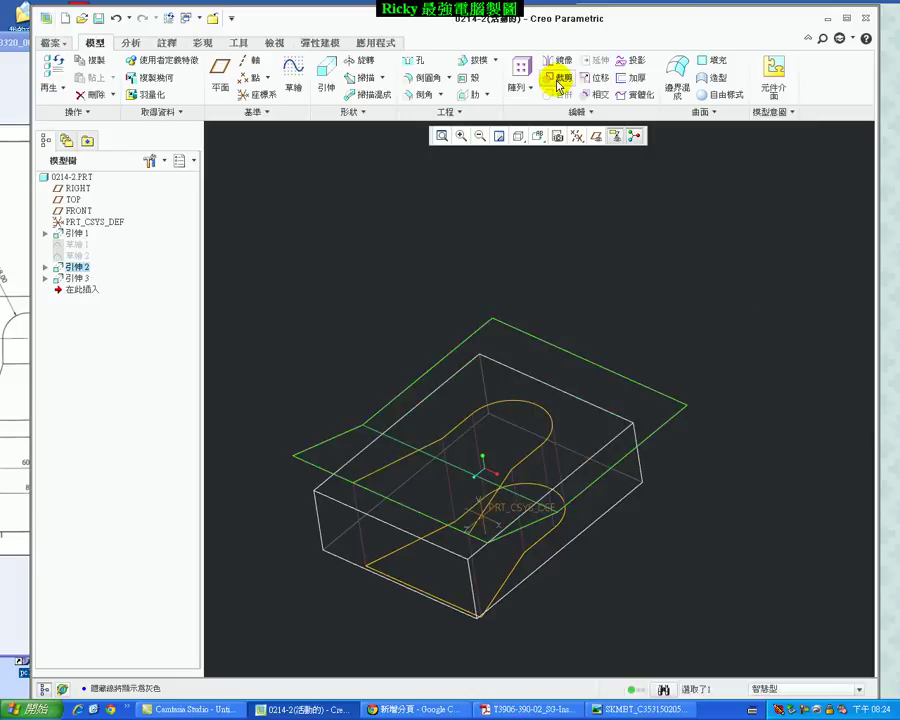
left_click(557, 80)
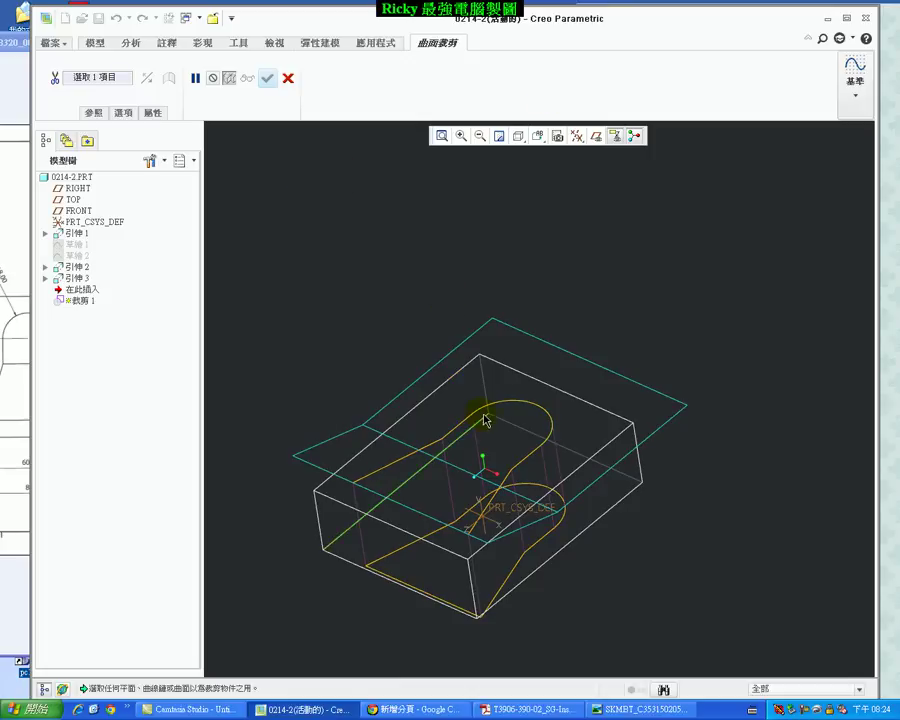
left_click(523, 414)
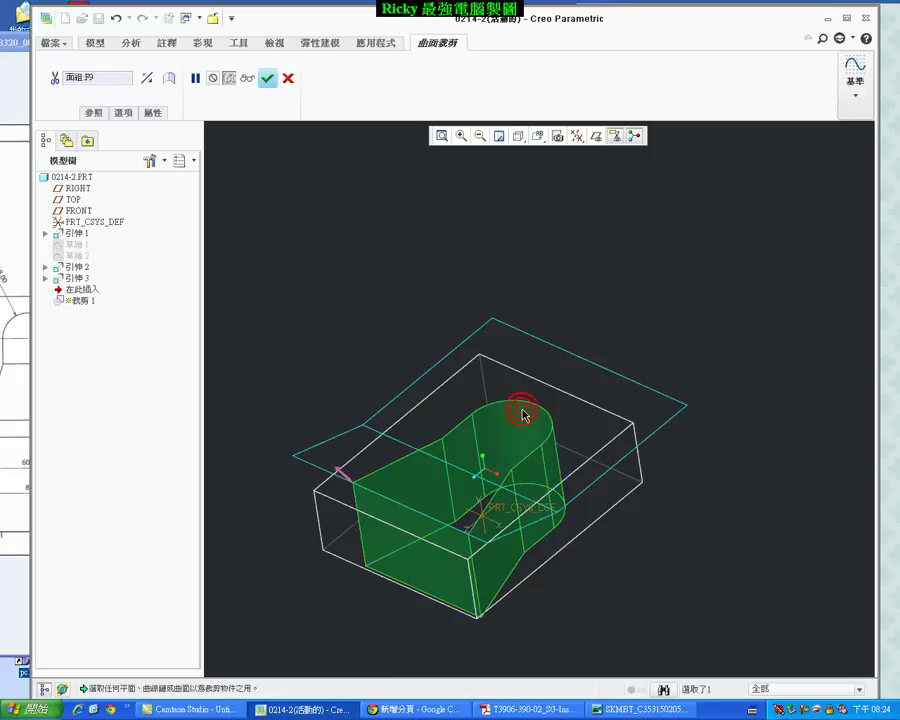
mouse_move(592, 306)
middle_mouse_down()
mouse_move(562, 262)
mouse_move(540, 254)
mouse_move(595, 278)
mouse_move(566, 257)
mouse_move(572, 271)
middle_mouse_up()
left_click(147, 79)
left_click(268, 80)
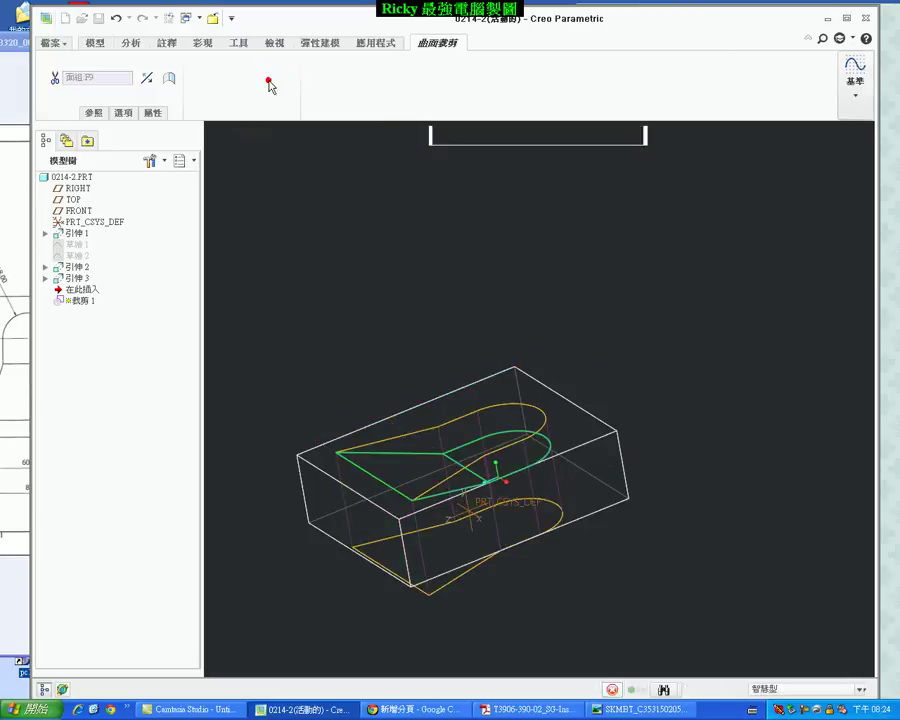
left_click(667, 298)
middle_click_drag(647, 348, 667, 348)
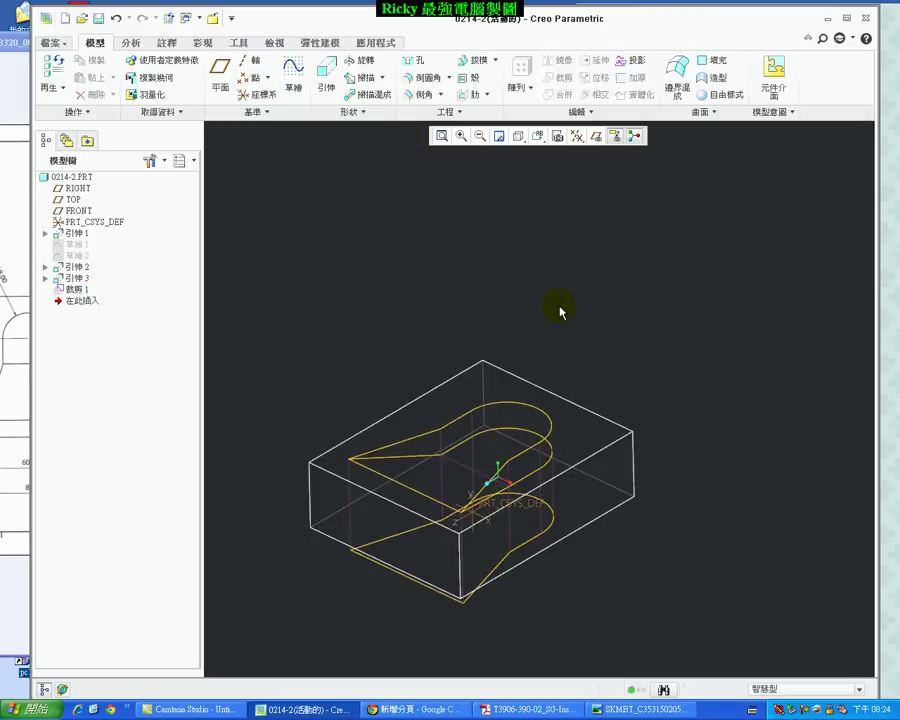
Step: Filter selection to quilts, then trim the flask quilt with quilt F8, flipped to keep the inner side
left_click(761, 684)
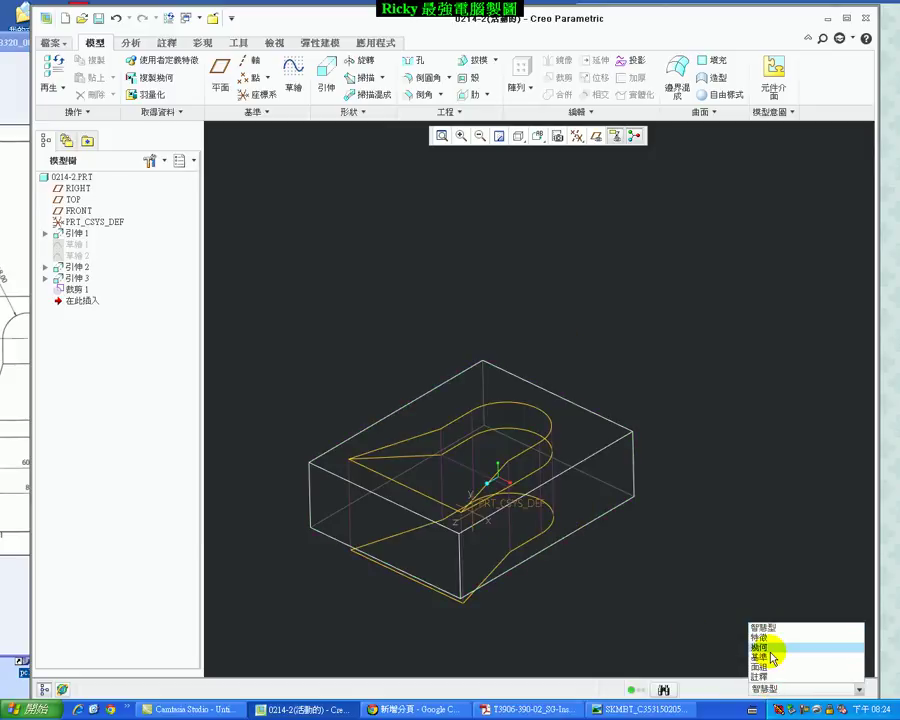
left_click(768, 667)
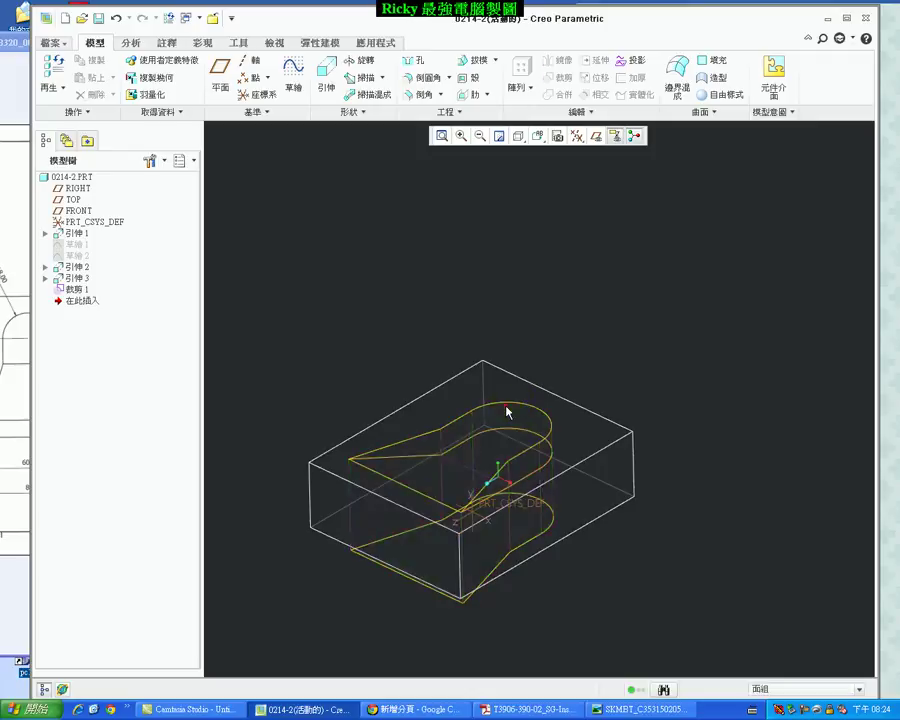
left_click(508, 411)
left_click(555, 77)
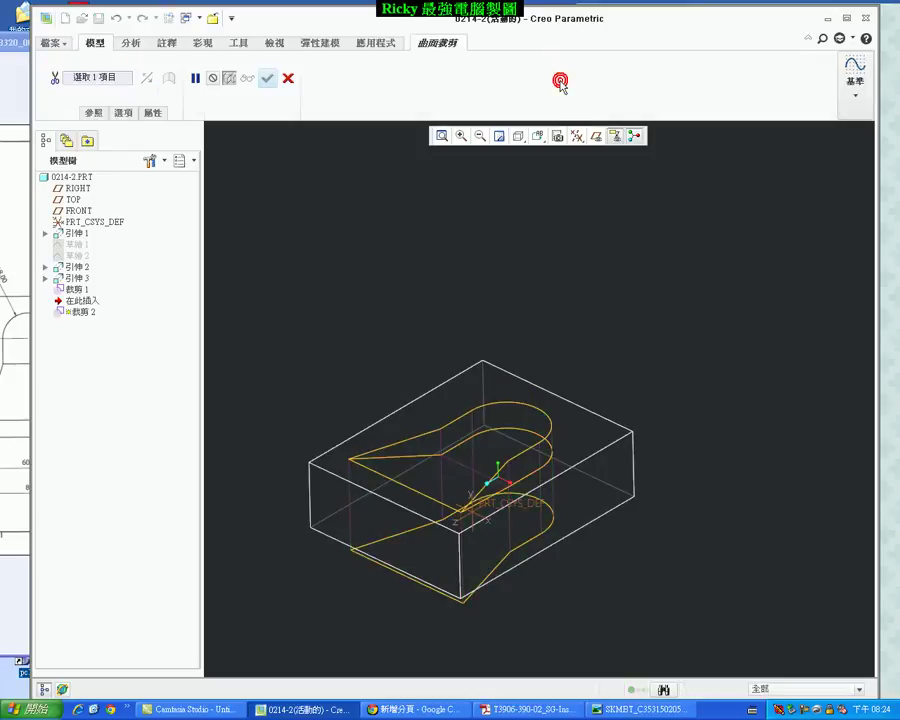
left_click(497, 451)
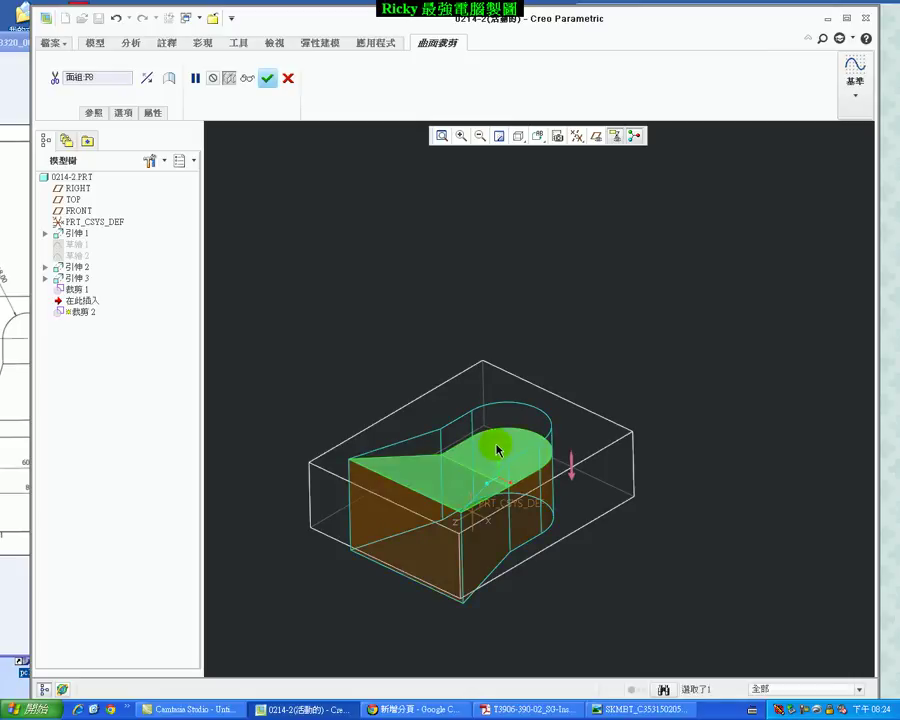
left_click(145, 80)
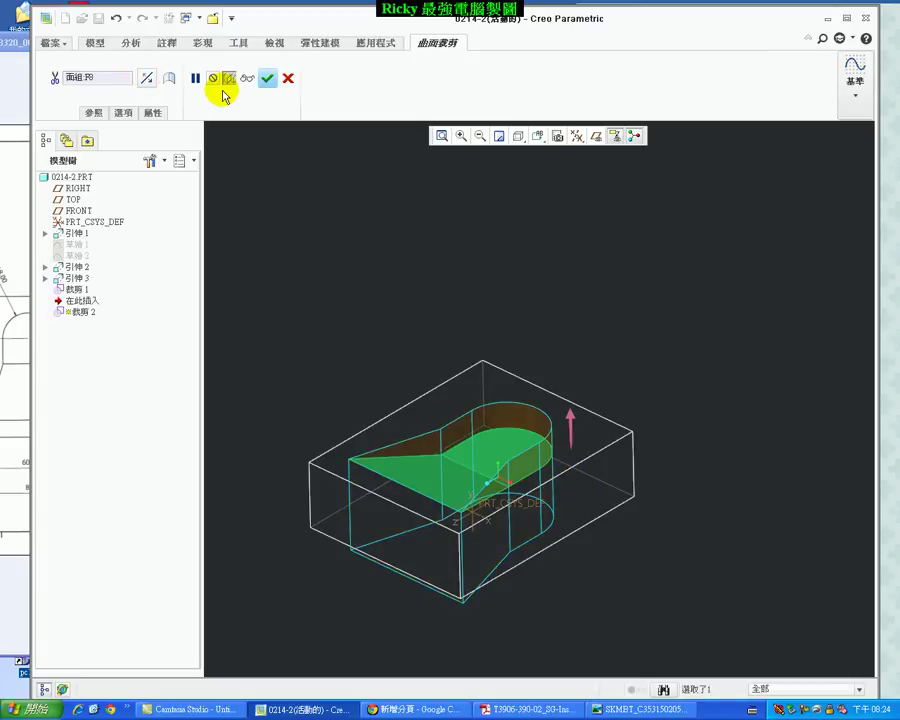
left_click(267, 78)
mouse_move(722, 384)
middle_mouse_down()
mouse_move(636, 344)
mouse_move(702, 380)
middle_mouse_up()
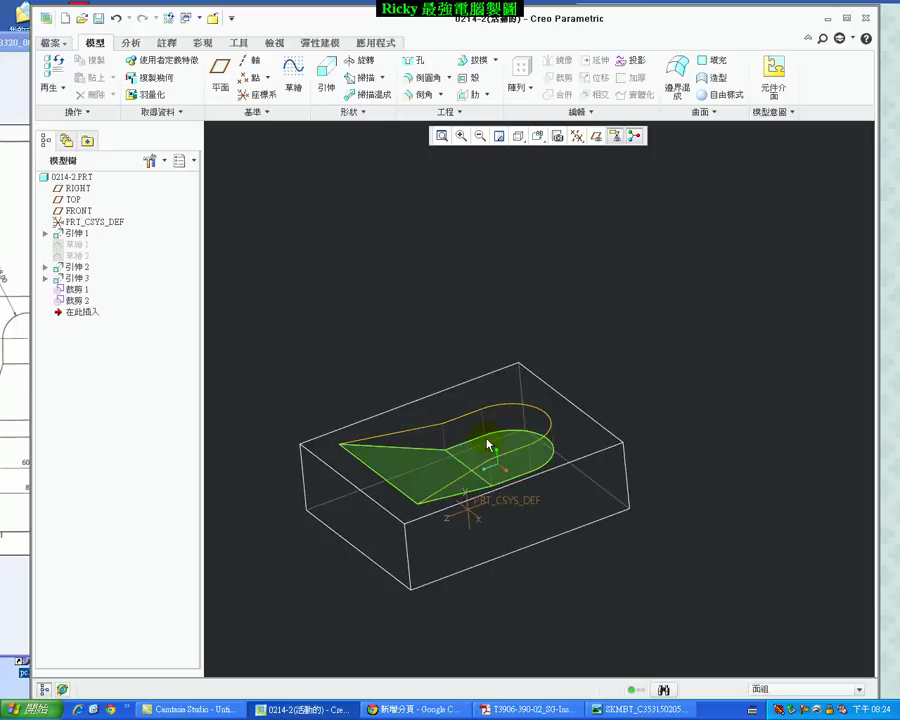
Step: Merge the trimmed quilts 裁剪 1 and 裁剪 2, then switch to shaded display
left_click(78, 289)
left_click(78, 300, "ctrl")
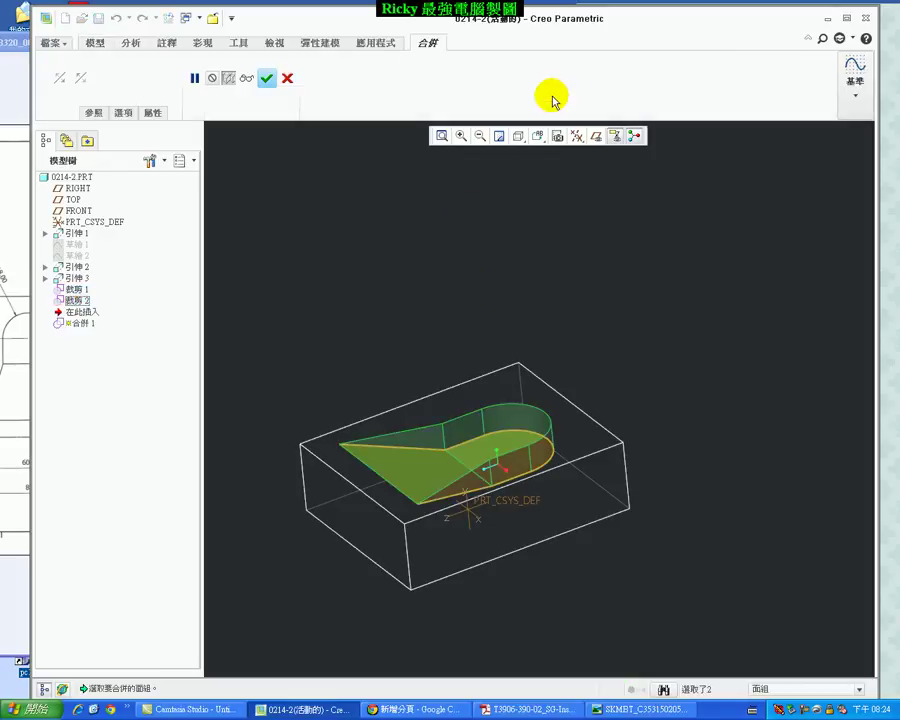
left_click(266, 78)
left_click(517, 136)
left_click(520, 157)
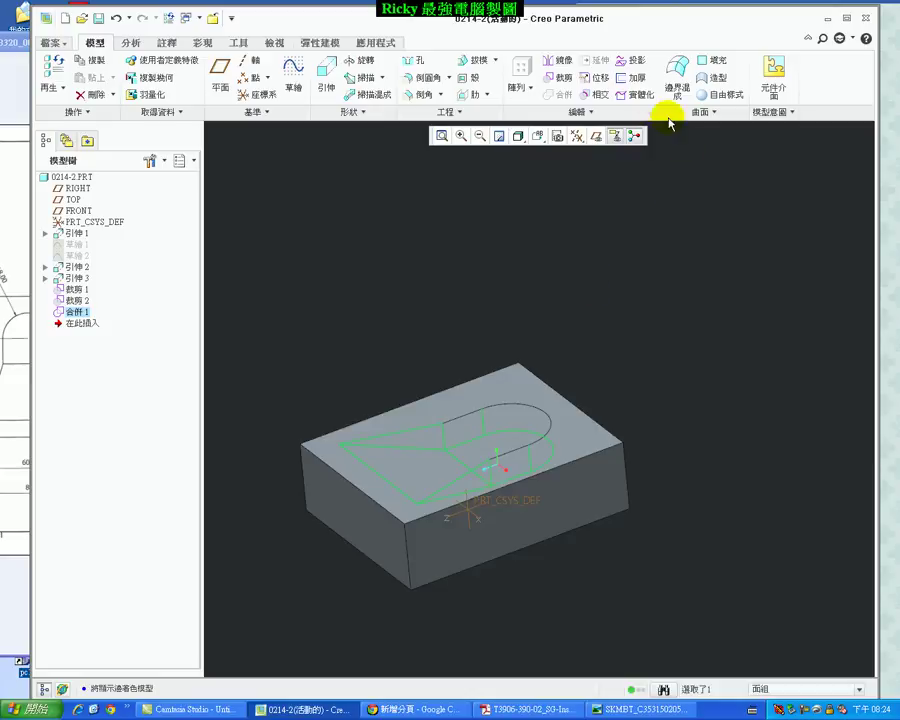
Step: Solidify the merged quilt with Remove Material to cut the sloped-floor flask pocket
left_click(639, 94)
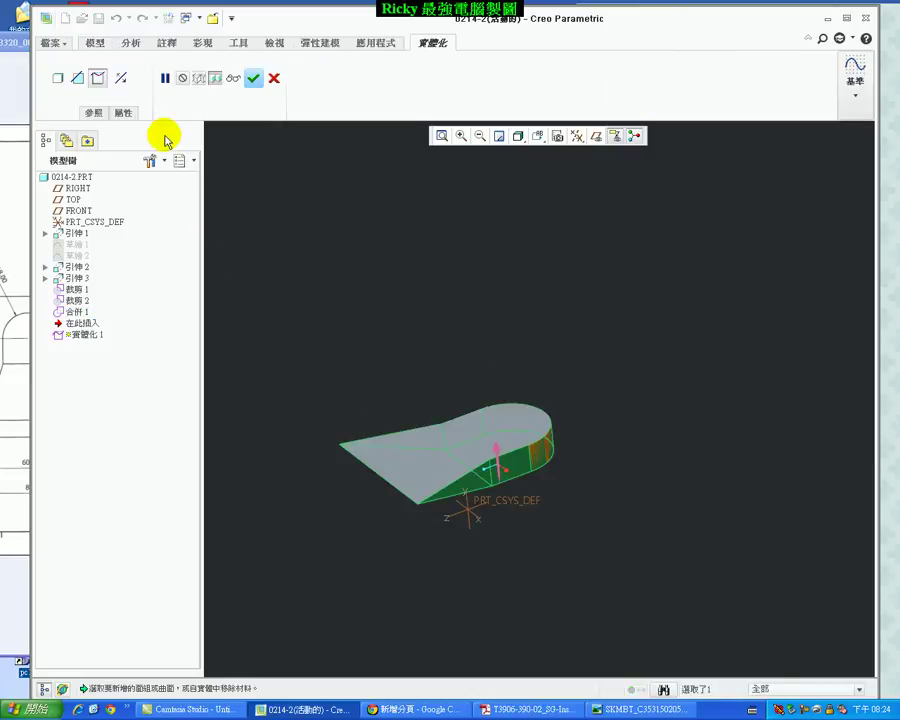
left_click(122, 79)
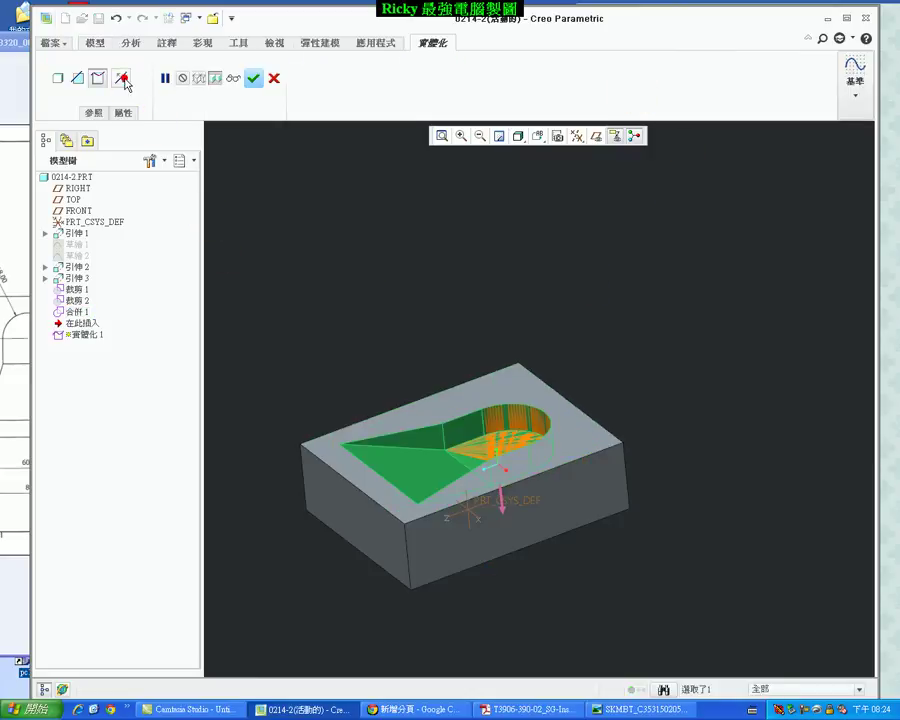
left_click(254, 78)
mouse_move(610, 345)
middle_mouse_down()
mouse_move(661, 316)
mouse_move(556, 297)
mouse_move(581, 245)
mouse_move(647, 312)
mouse_move(639, 326)
middle_mouse_up()
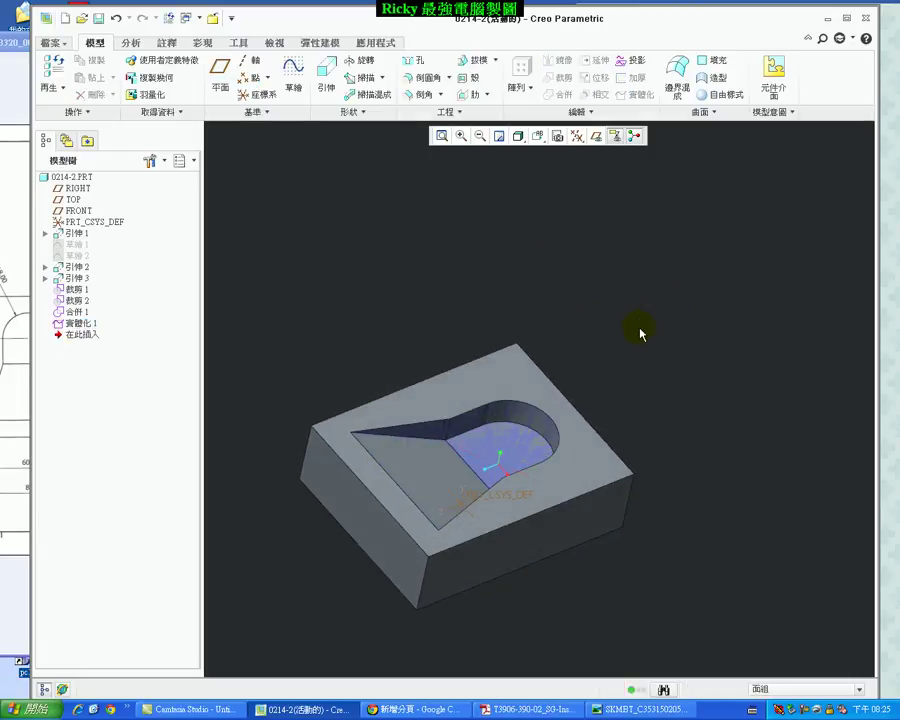
Step: Undo the solidify, the merge and both trims
left_click(130, 344)
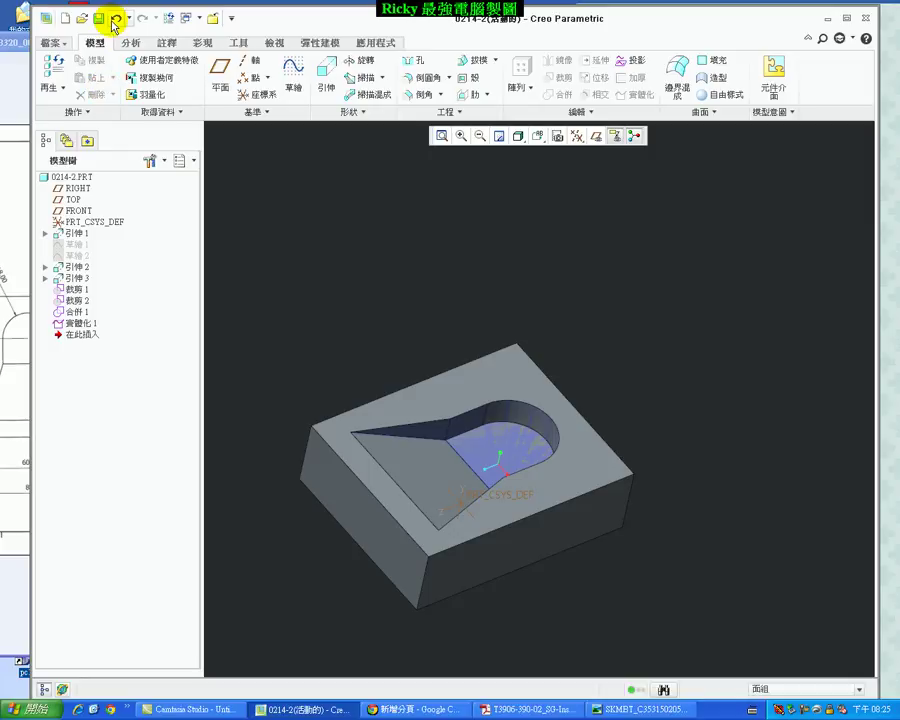
left_click(116, 19)
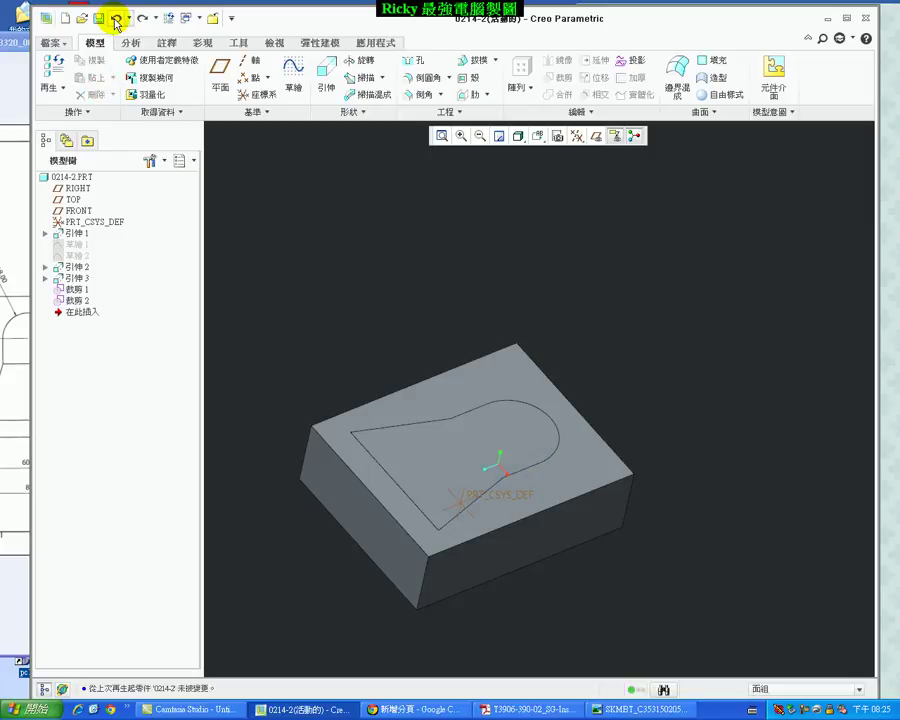
left_click(116, 19)
left_click(116, 19)
Step: Switch to Hidden Line display and select both the sloped surface and the flask wall quilt
left_click(497, 140)
left_click(546, 218)
mouse_move(627, 266)
middle_mouse_down()
mouse_move(647, 272)
mouse_move(657, 291)
middle_mouse_up()
left_click(591, 386)
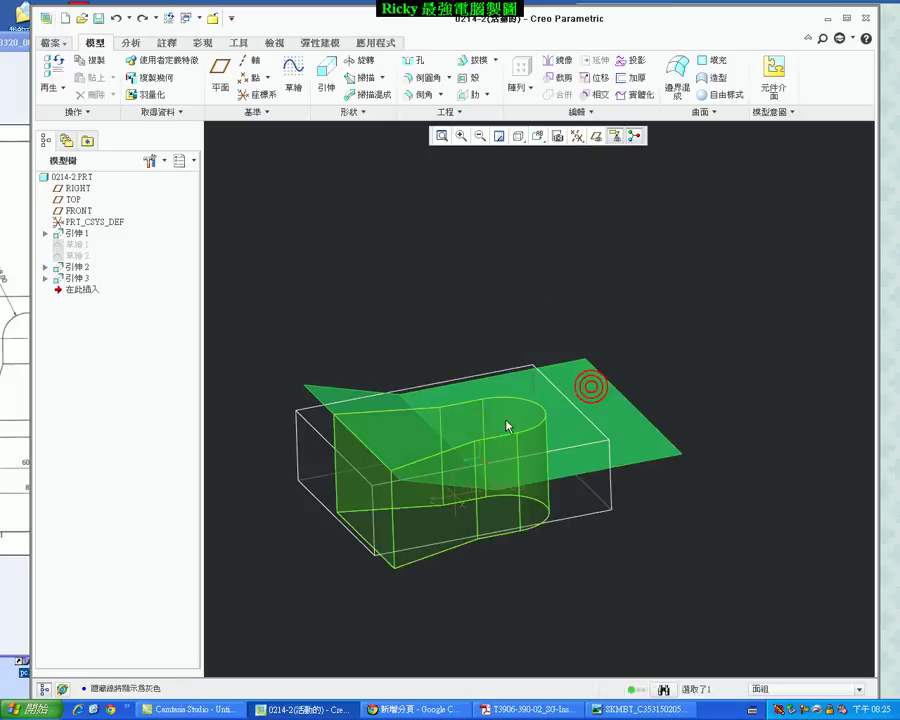
left_click(474, 418, "ctrl")
middle_click_drag(643, 338, 651, 347)
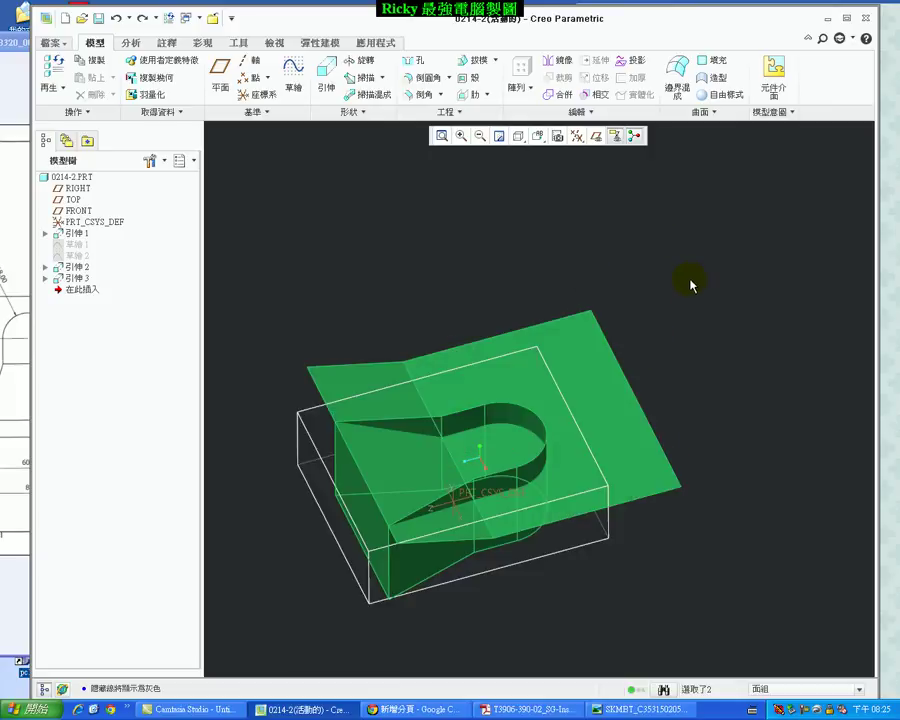
Step: Merge the flask wall quilt and sloped surface into 合併 1, keeping each quilt's original side
left_click(557, 96)
mouse_move(557, 103)
middle_mouse_down()
mouse_move(442, 194)
mouse_move(450, 196)
middle_mouse_up()
left_click(61, 77)
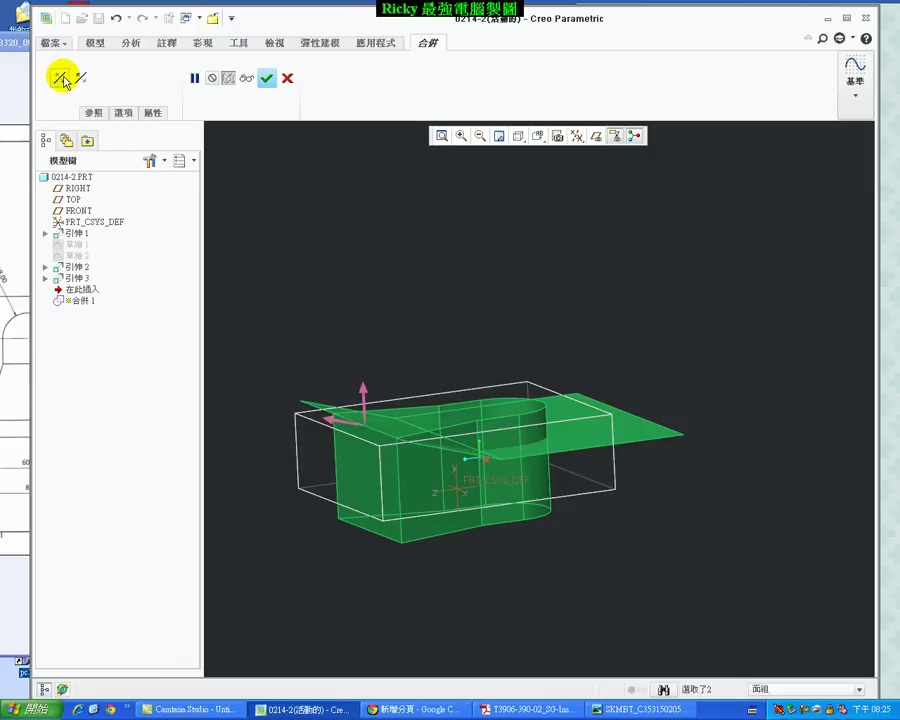
left_click(82, 78)
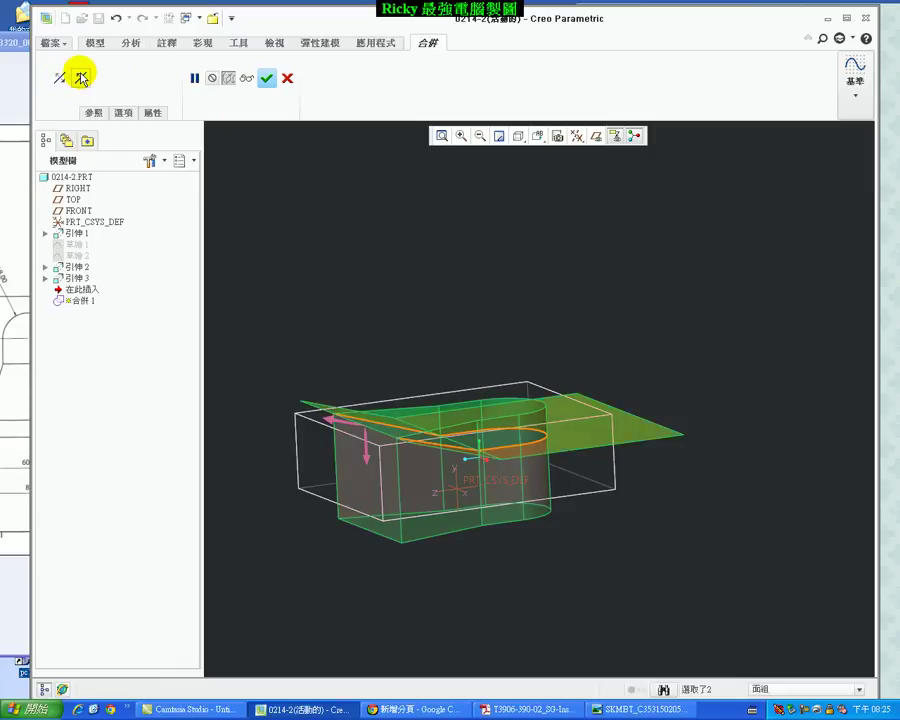
left_click(57, 76)
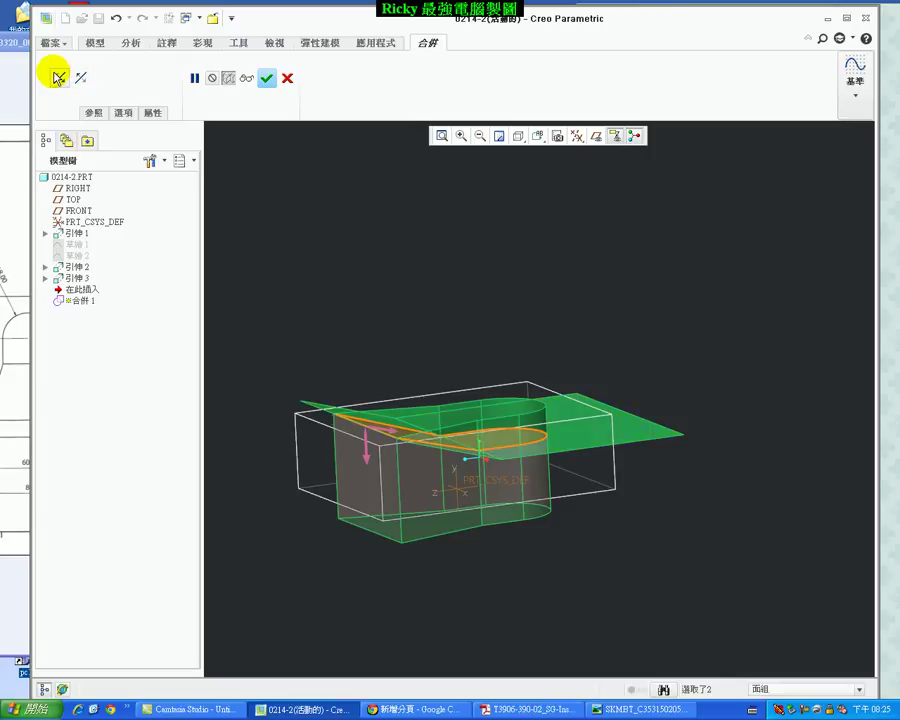
left_click(82, 78)
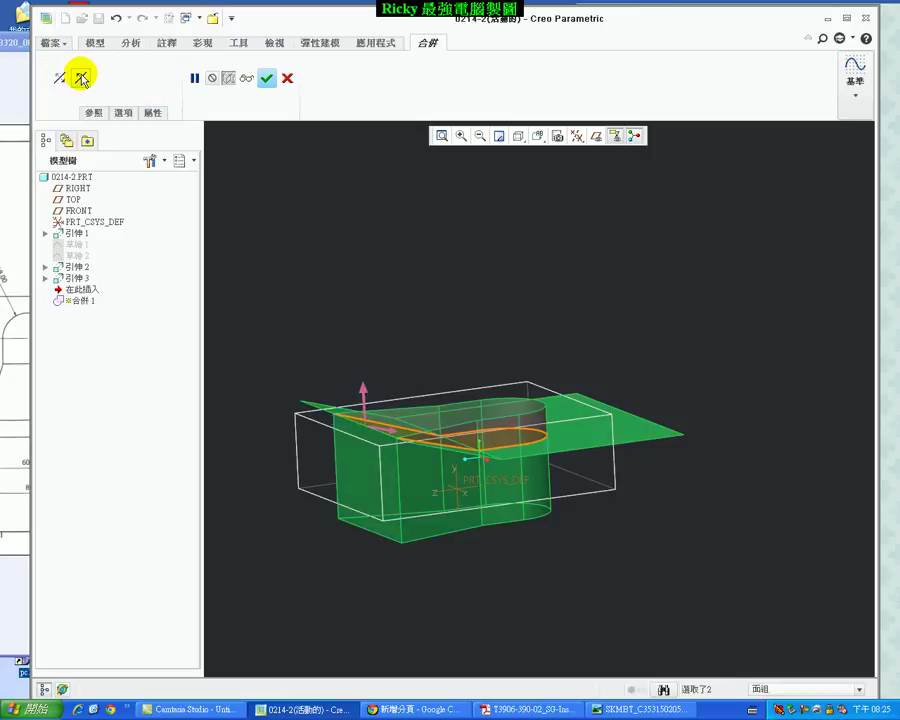
mouse_move(340, 196)
middle_mouse_down()
mouse_move(372, 226)
mouse_move(365, 214)
middle_mouse_up()
left_click(266, 78)
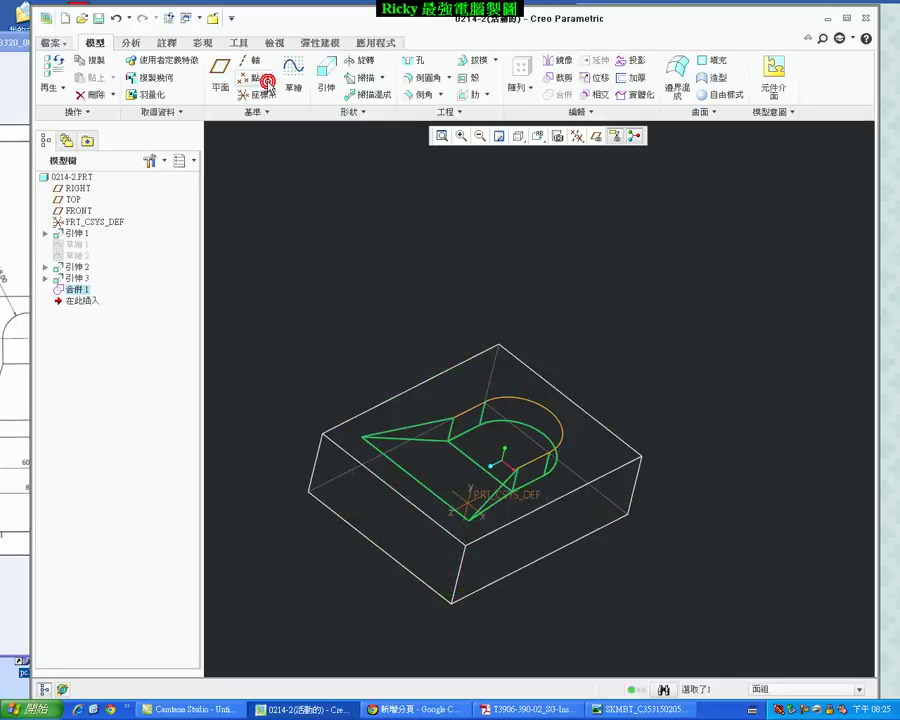
mouse_move(669, 343)
middle_mouse_down()
mouse_move(585, 289)
mouse_move(635, 318)
mouse_move(631, 297)
middle_mouse_up()
Step: Switch to shaded display and solidify the merged quilt with Remove Material, creating 實體化 1
left_click(518, 137)
left_click(520, 155)
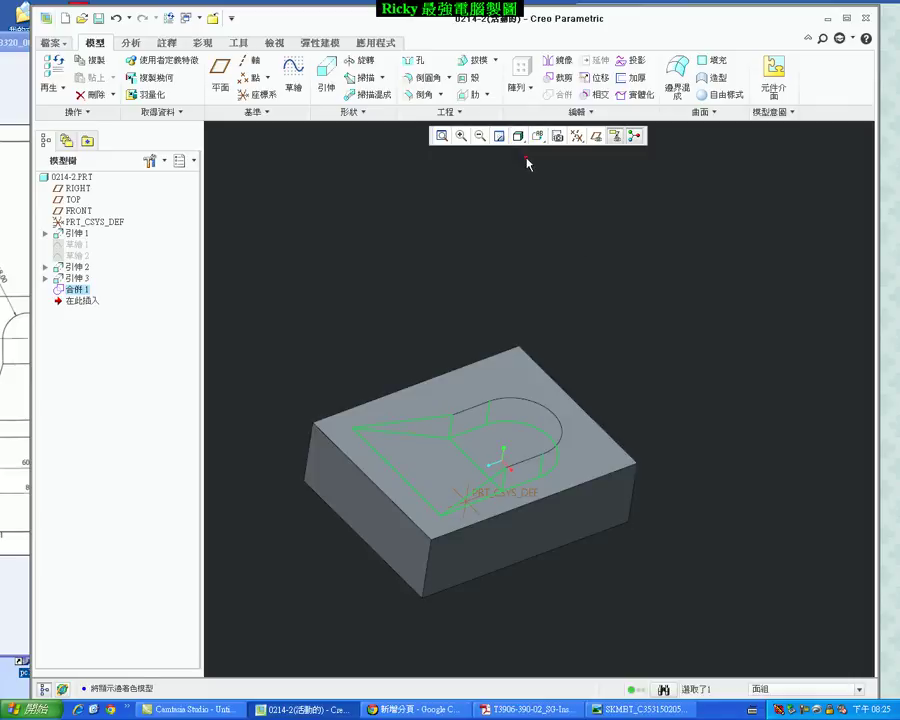
left_click(636, 97)
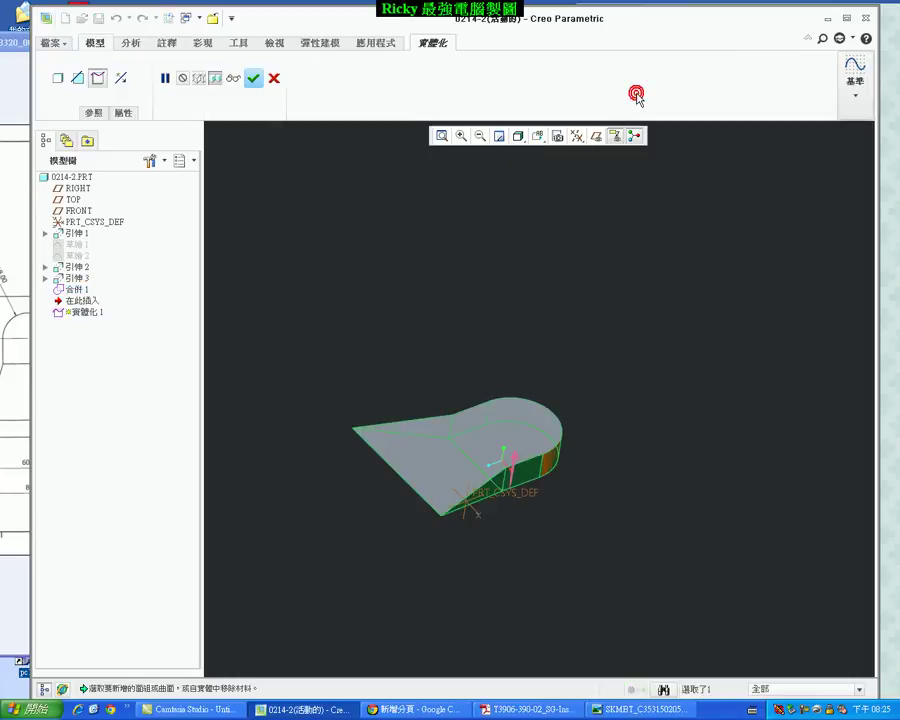
left_click(124, 80)
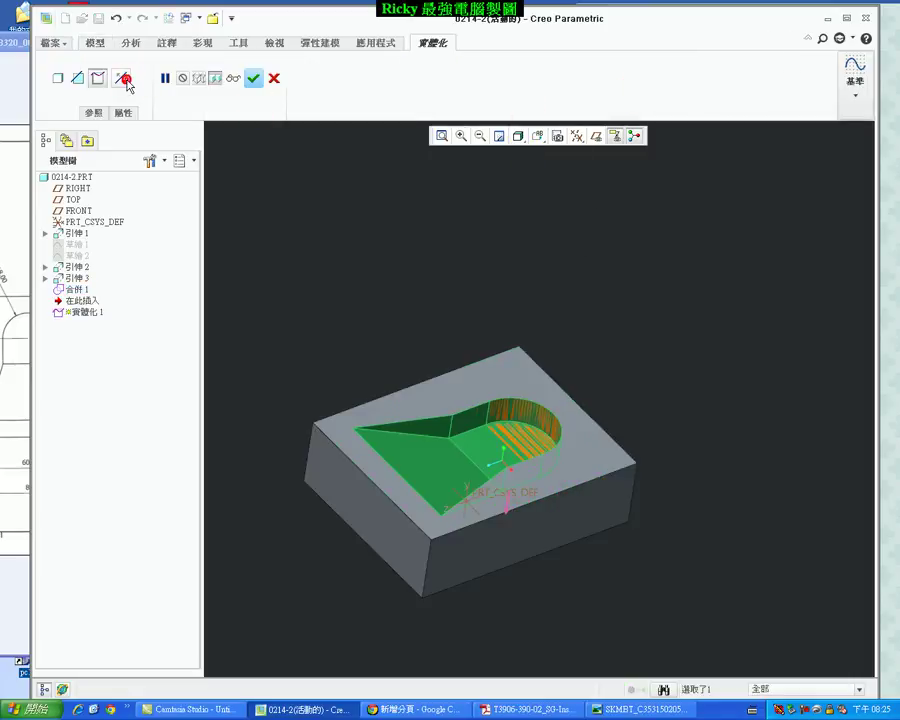
left_click(254, 78)
mouse_move(613, 335)
middle_mouse_down()
mouse_move(647, 419)
mouse_move(636, 327)
middle_mouse_up()
key("ctrl+d")
Step: Hide 合併 1 and the reference extrusions 引伸 2 and 引伸 3
right_click(75, 289)
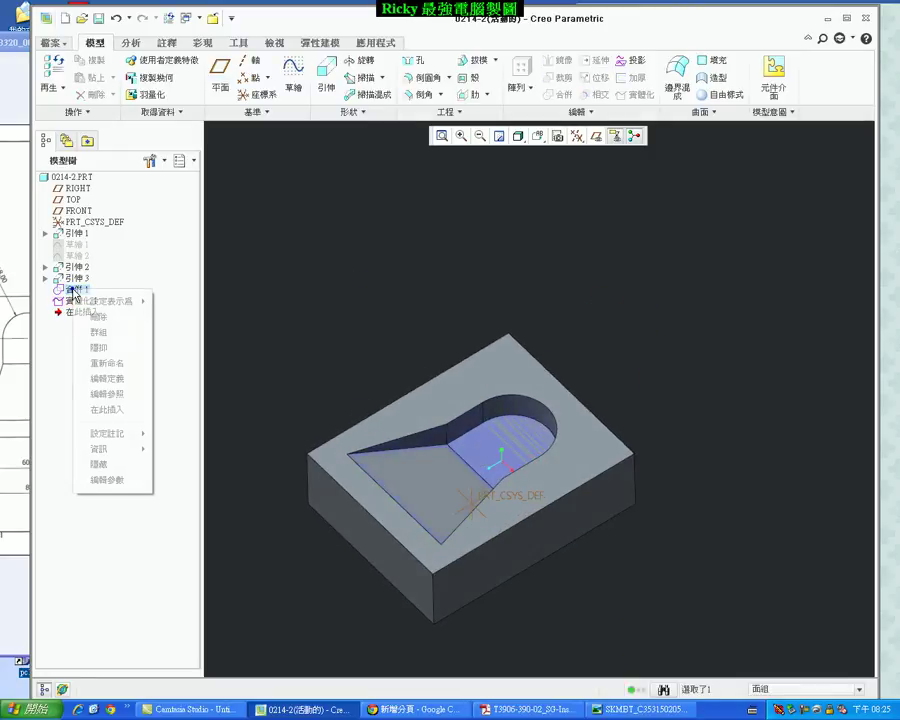
left_click(116, 474)
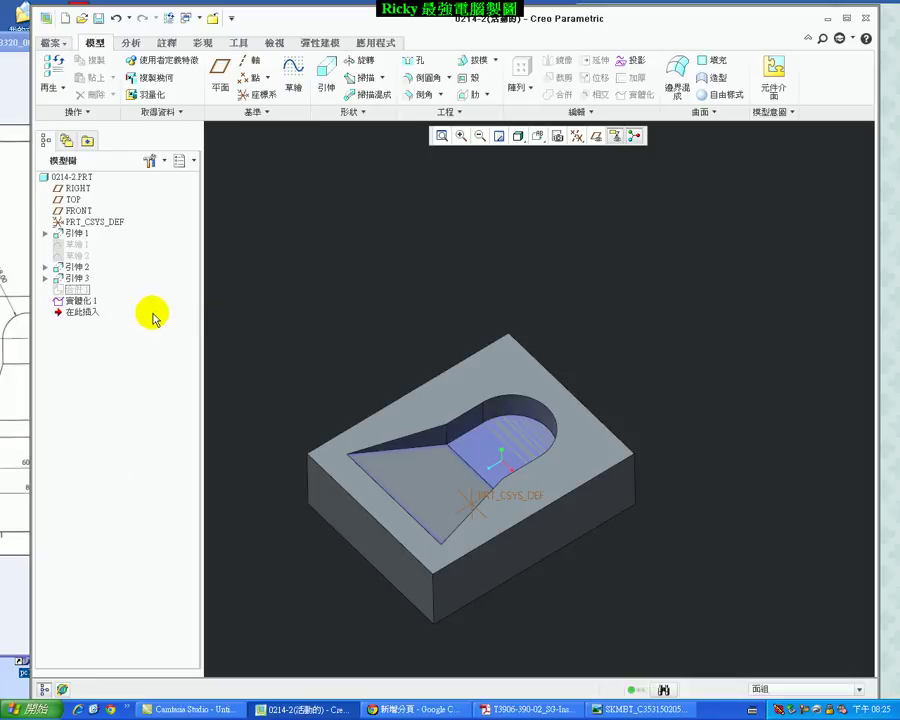
left_click(75, 266, "ctrl")
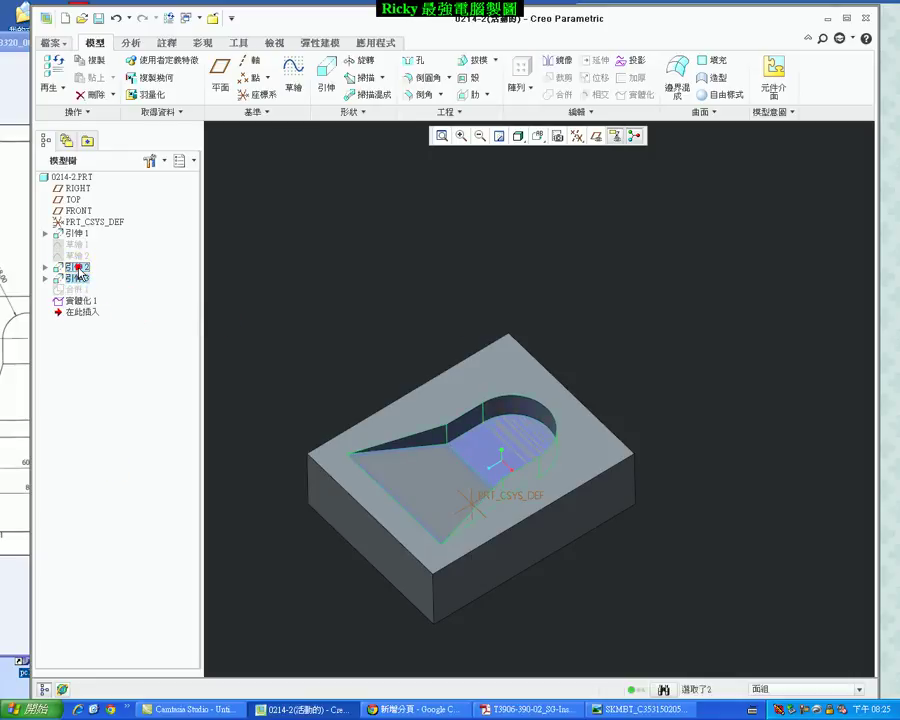
right_click(79, 269)
left_click(113, 367)
mouse_move(636, 388)
middle_mouse_down()
mouse_move(636, 376)
mouse_move(566, 300)
mouse_move(691, 416)
mouse_move(753, 418)
mouse_move(713, 386)
mouse_move(720, 404)
middle_mouse_up()
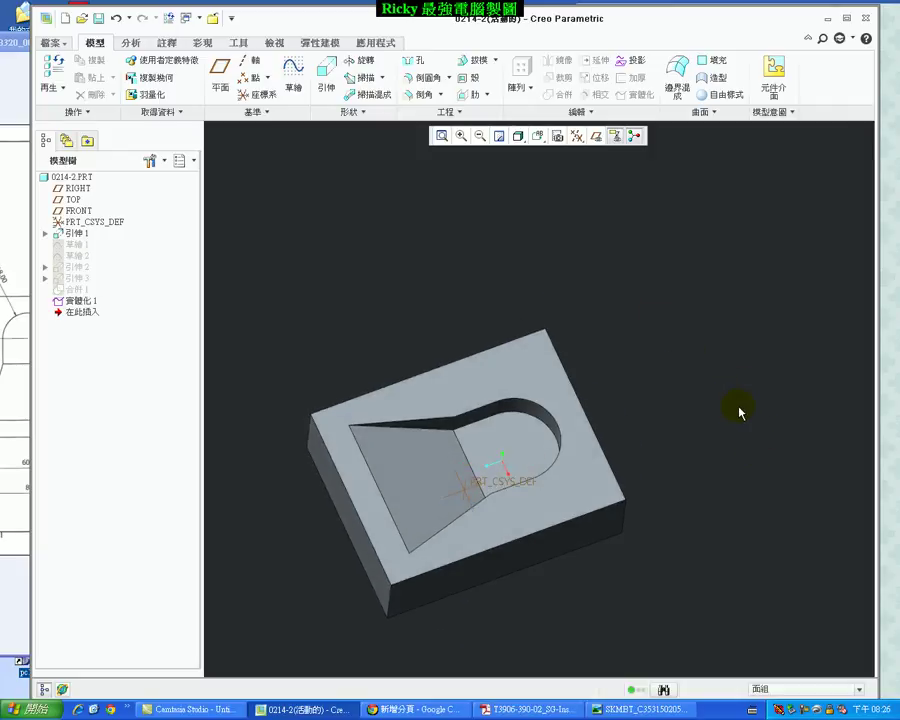